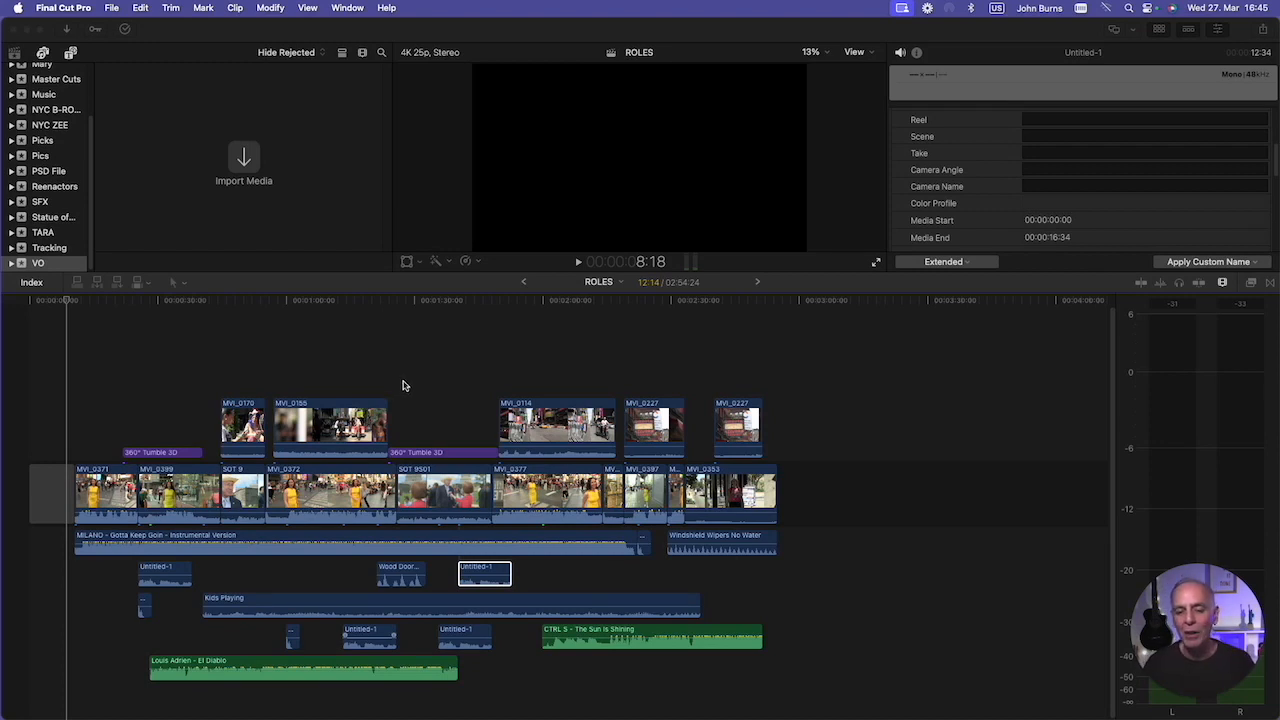
- Show the roles in the timeline index and check which clips use Music and Dialogue by switching each role off and on
{"action": "left_click", "coordinate": [31, 284]}
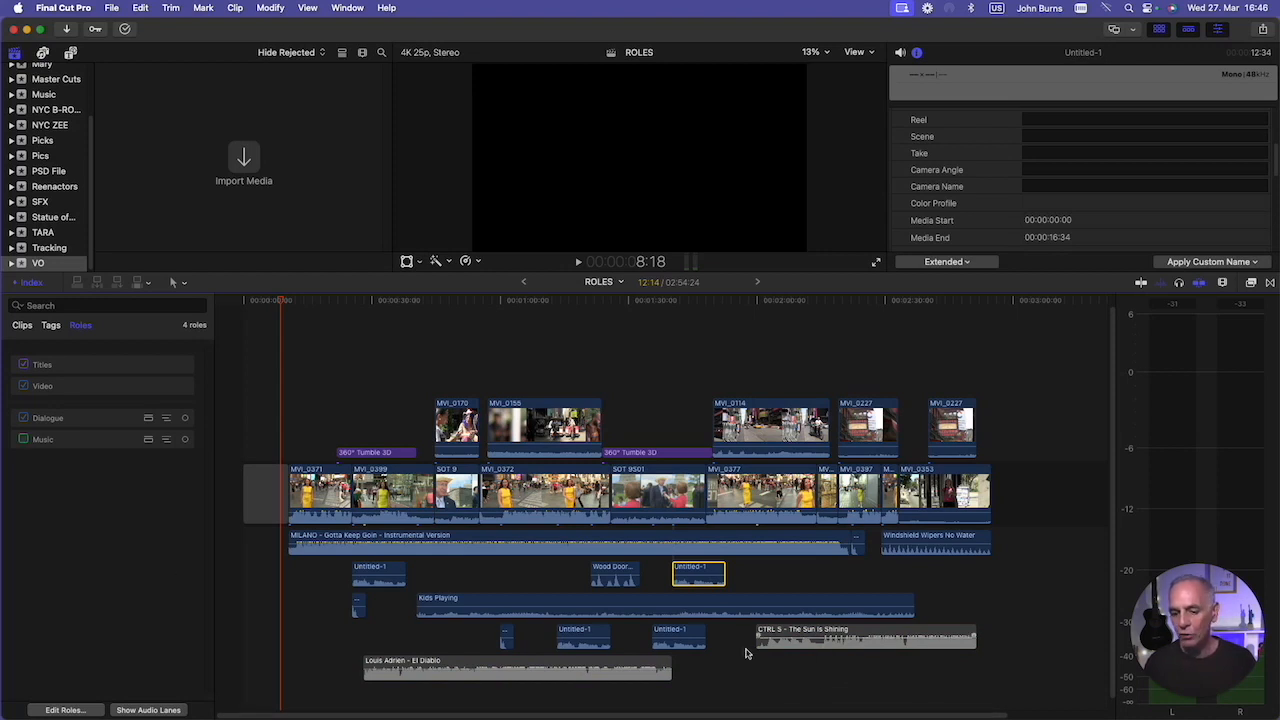
{"action": "left_click", "coordinate": [24, 439]}
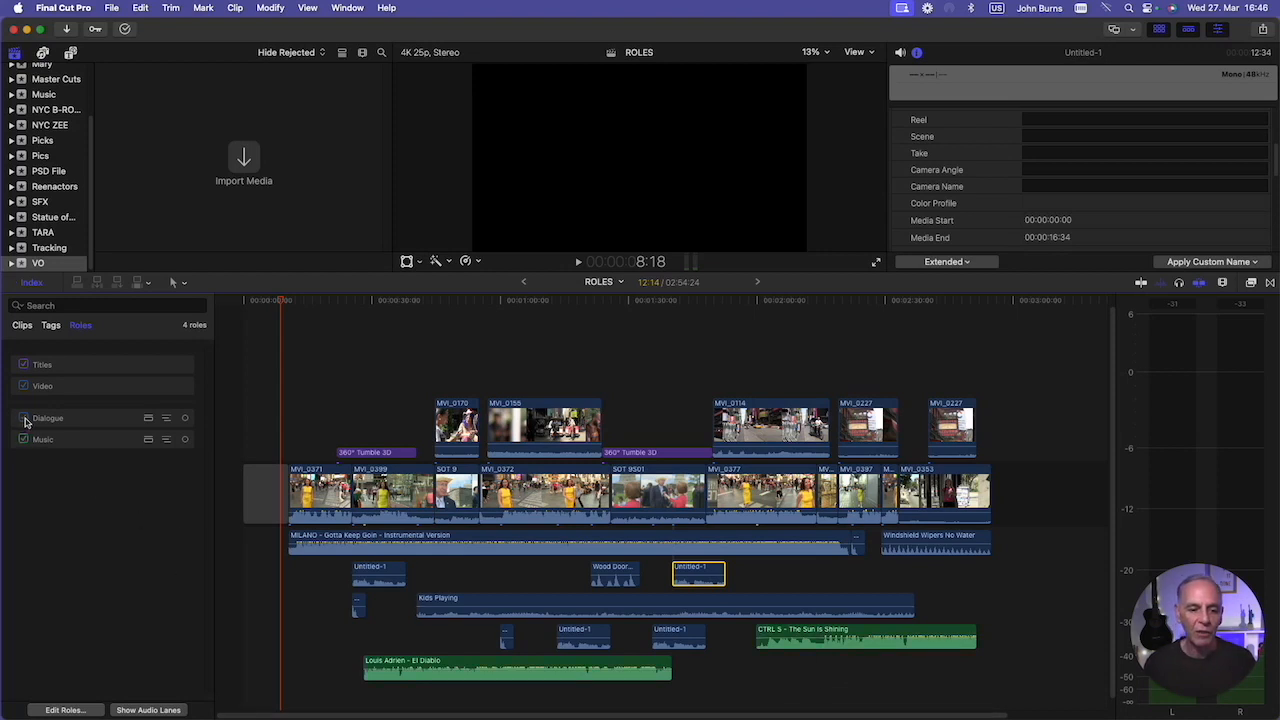
{"action": "left_click", "coordinate": [24, 418]}
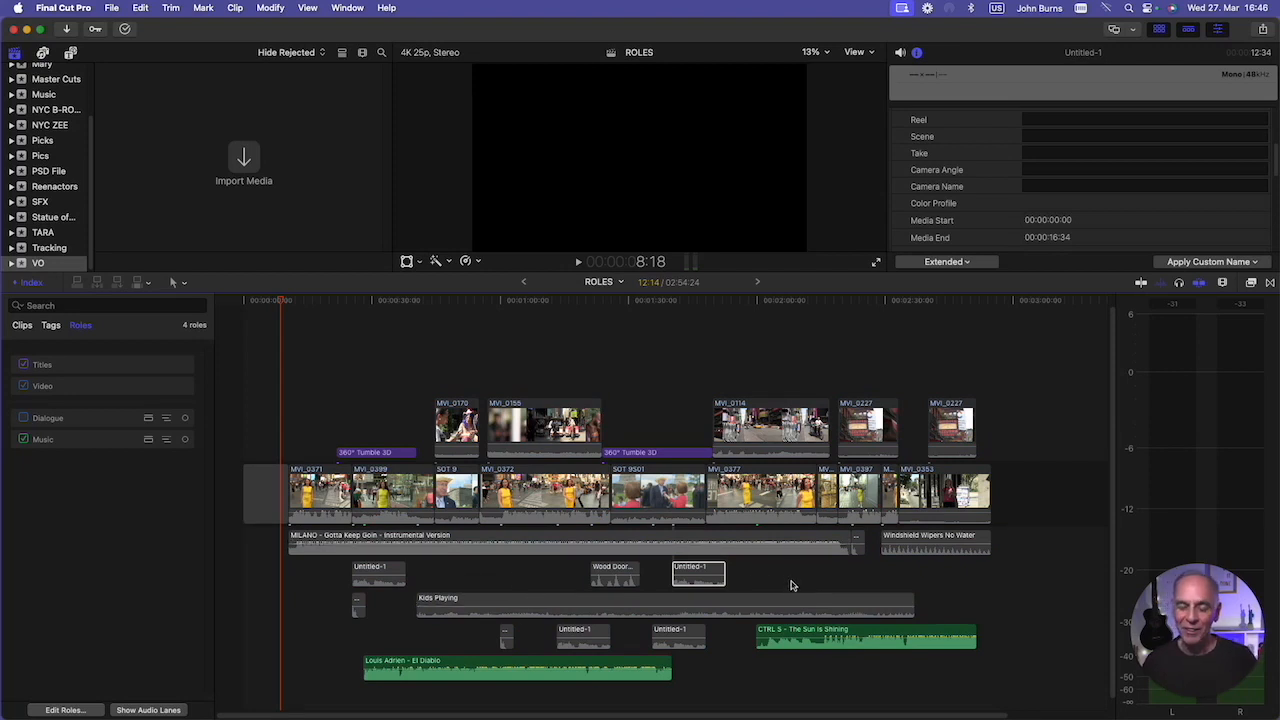
{"action": "left_click", "coordinate": [23, 419]}
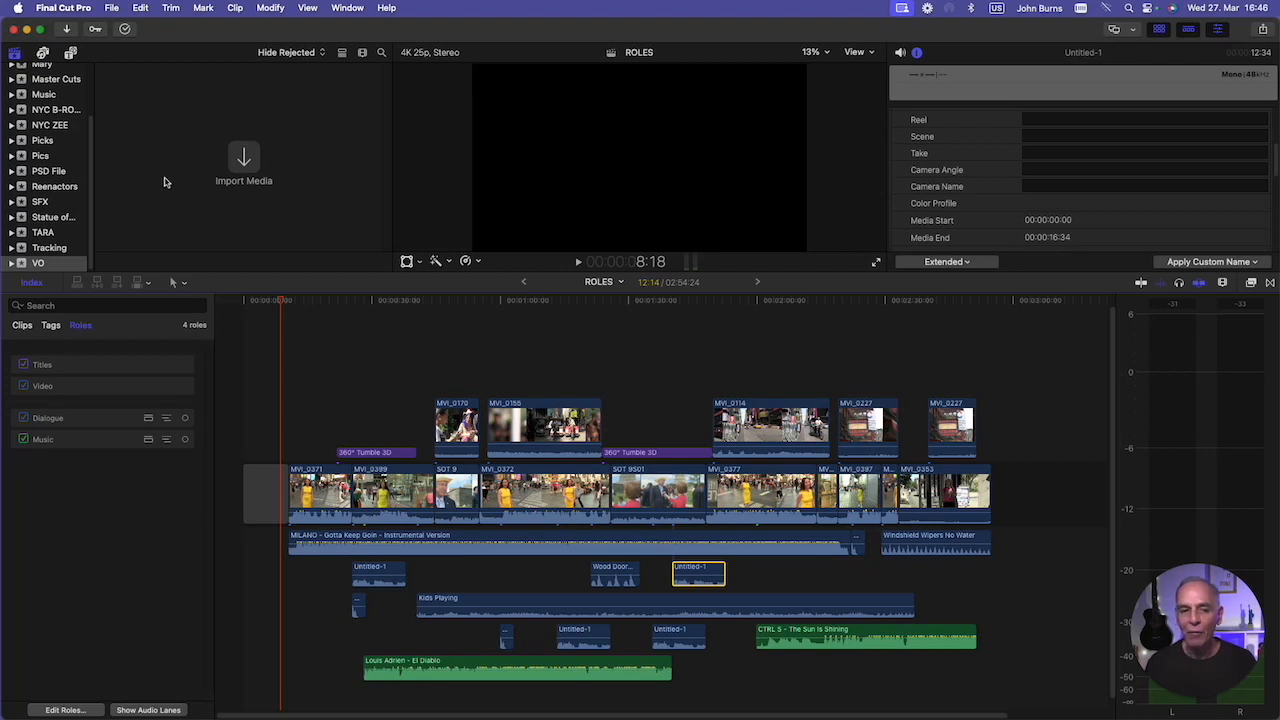
- Open the NYC B-roll event and add a video role named NYC BROLL to the library's roles
{"action": "left_click", "coordinate": [58, 111]}
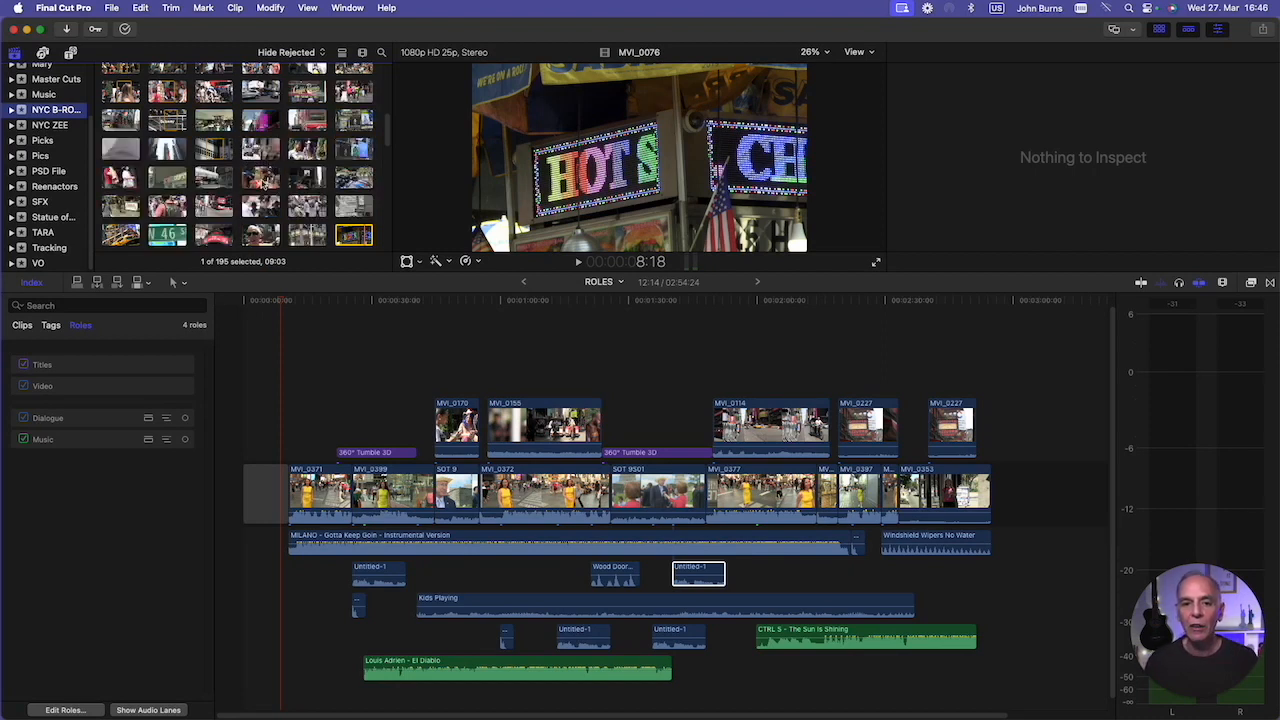
{"action": "left_click", "coordinate": [276, 10]}
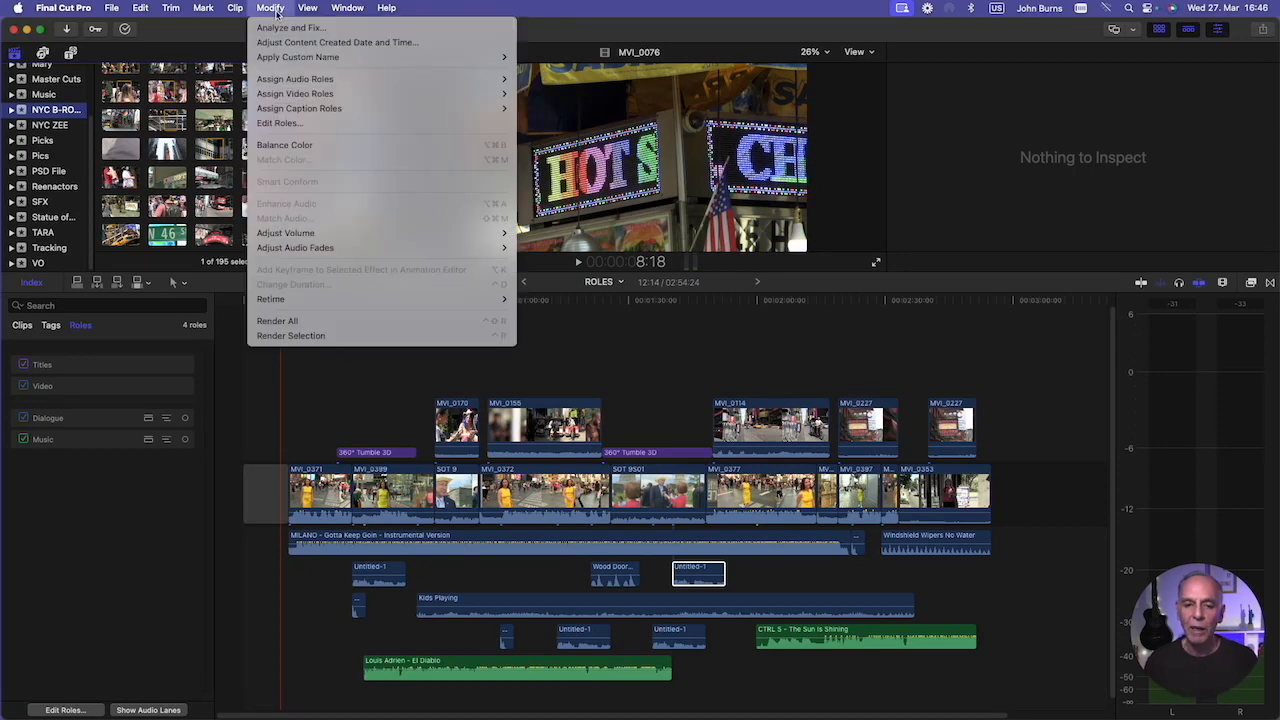
{"action": "left_click", "coordinate": [283, 123]}
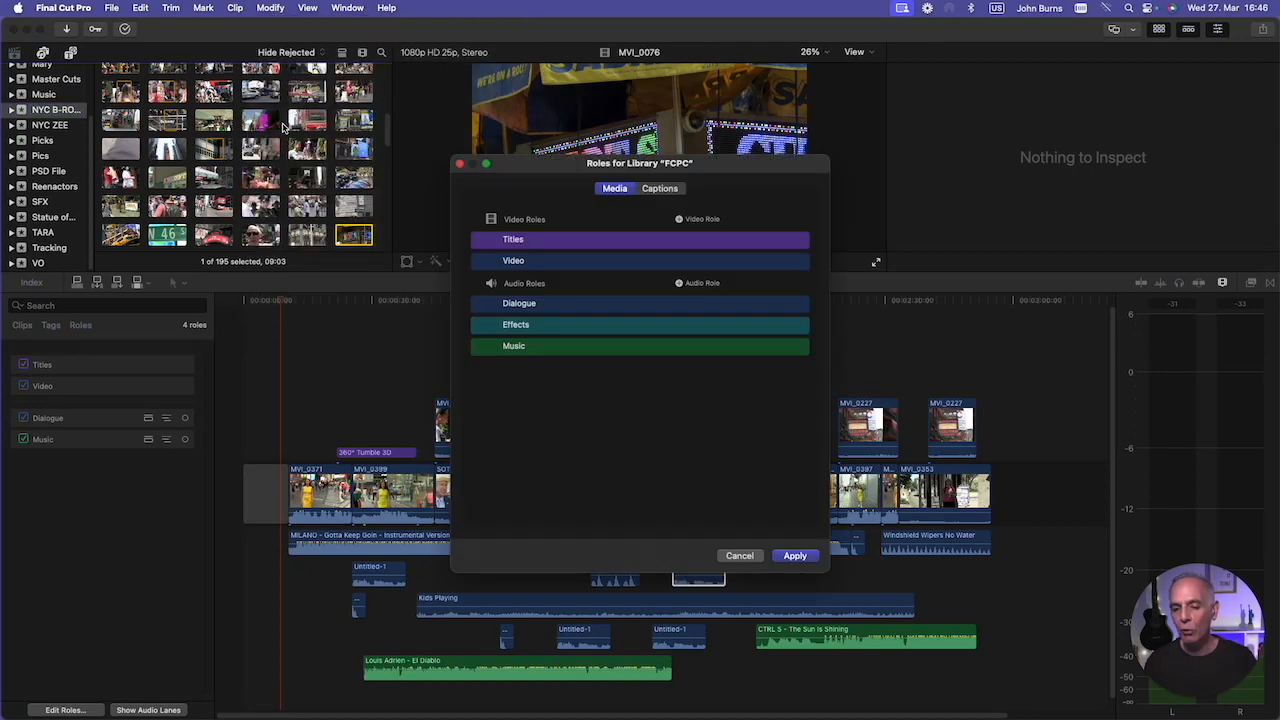
{"action": "left_click", "coordinate": [678, 221]}
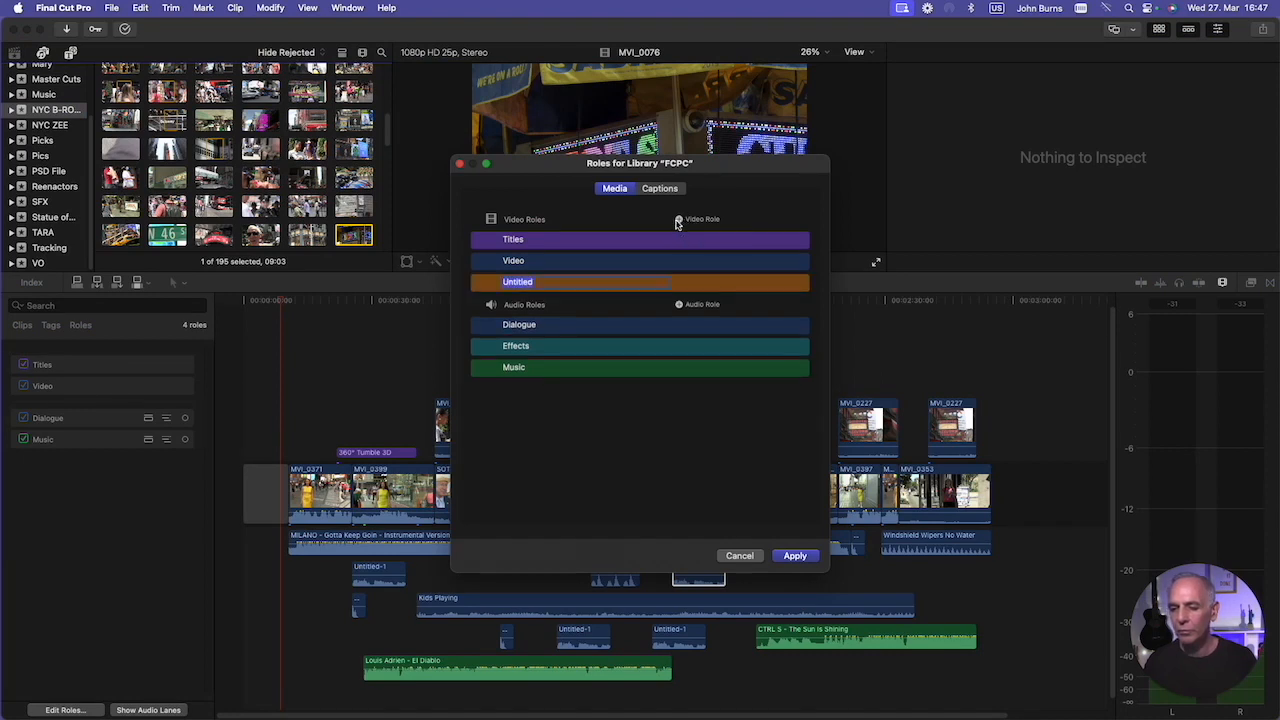
{"action": "type", "text": "NY"}
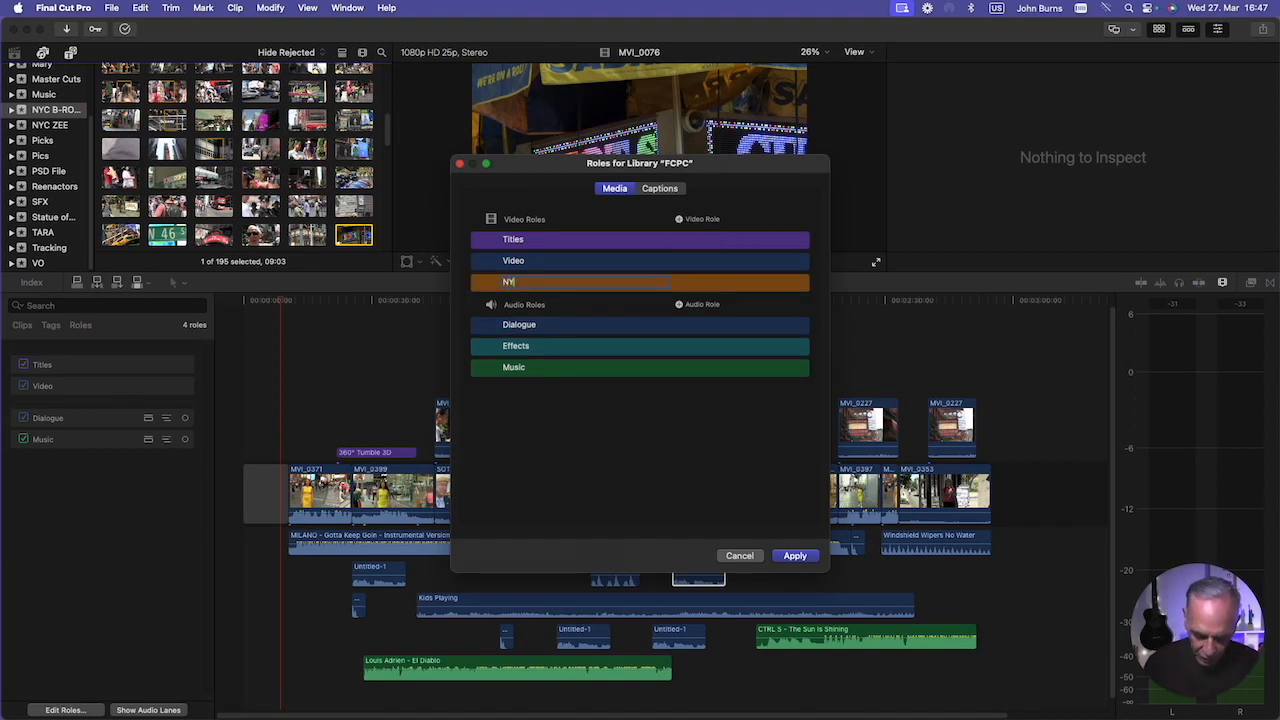
{"action": "type", "text": "C BR"}
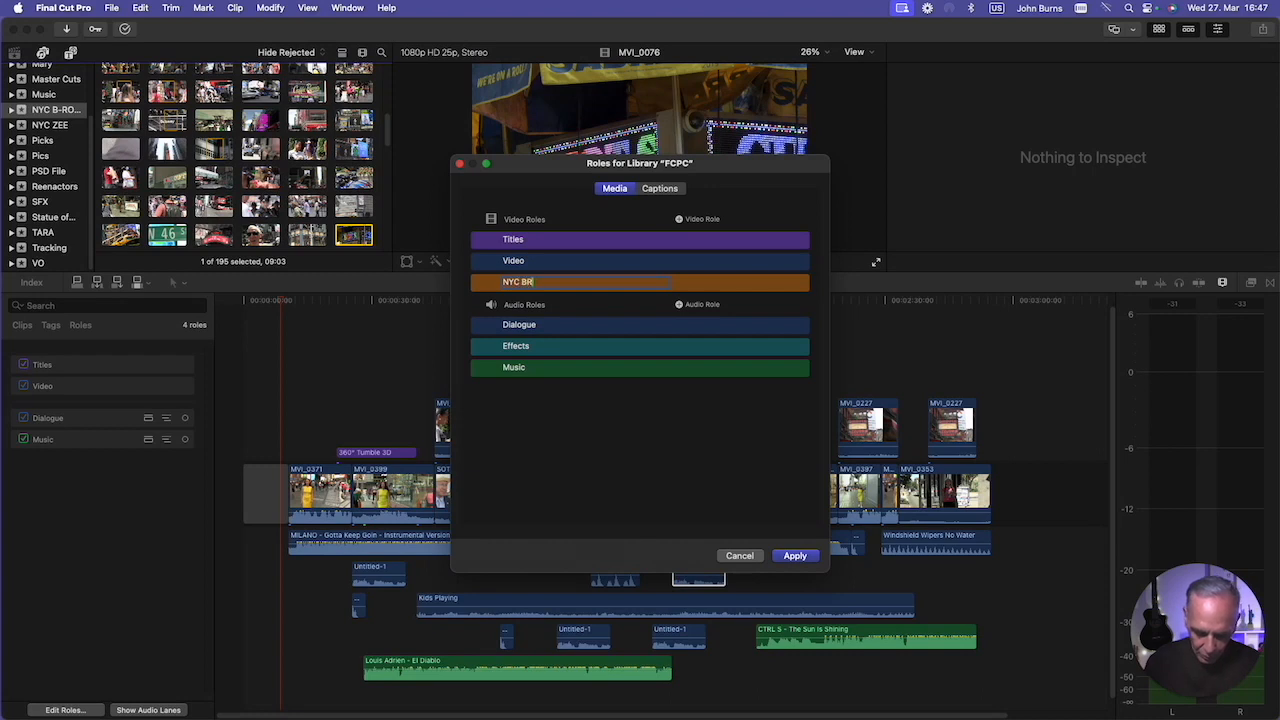
{"action": "type", "text": "OLL"}
{"action": "left_click", "coordinate": [796, 556]}
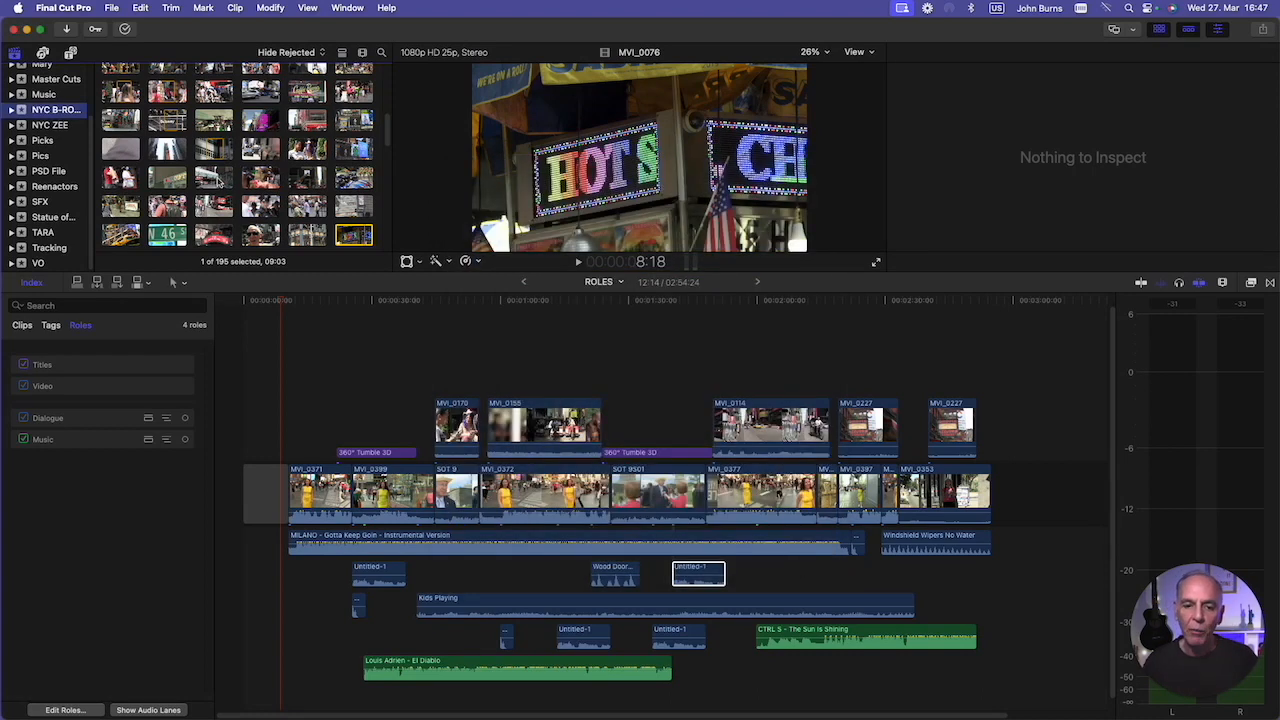
- Assign the NYC BROLL video role to all clips in the NYC B-roll event
{"action": "left_click", "coordinate": [224, 180]}
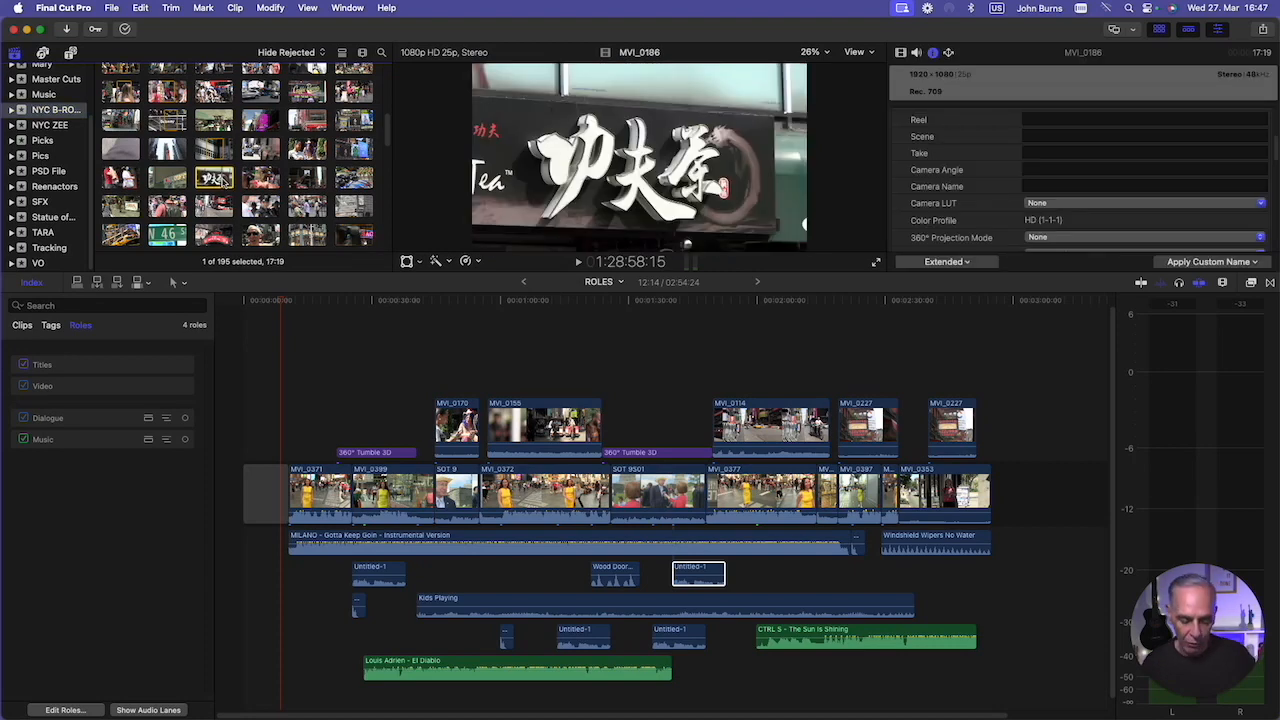
{"action": "key", "text": "super+a"}
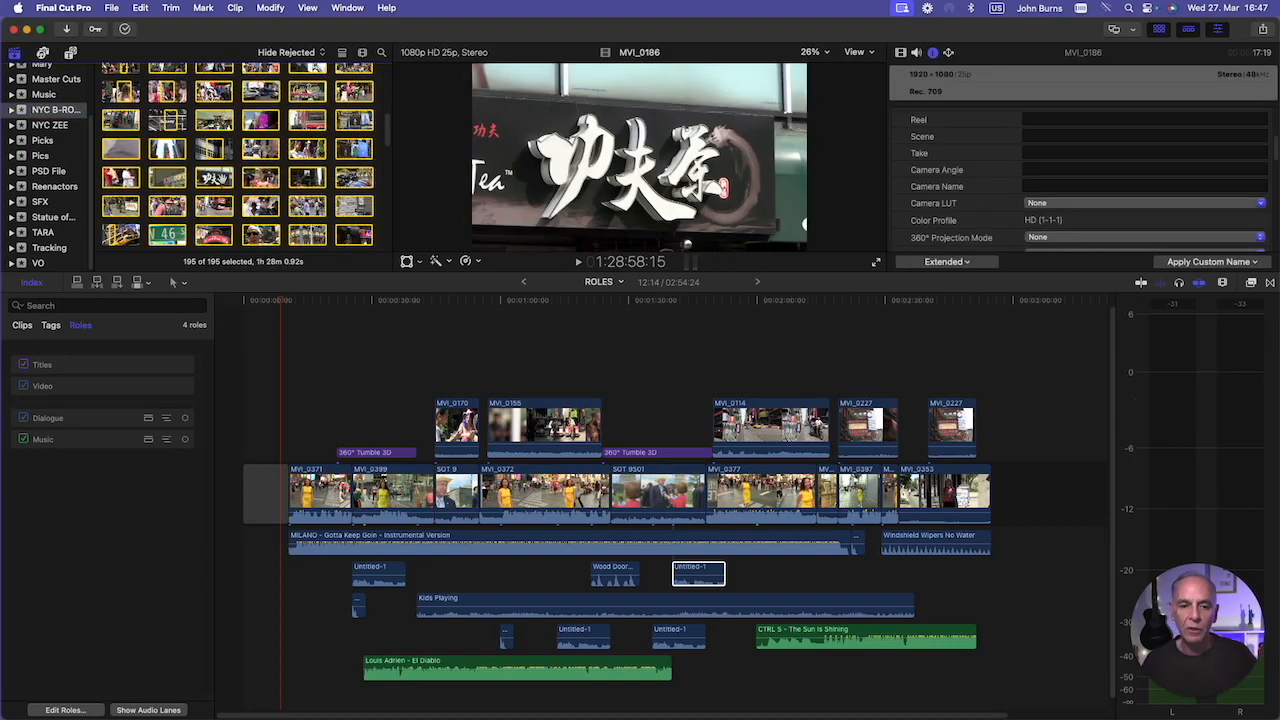
{"action": "left_click", "coordinate": [271, 8]}
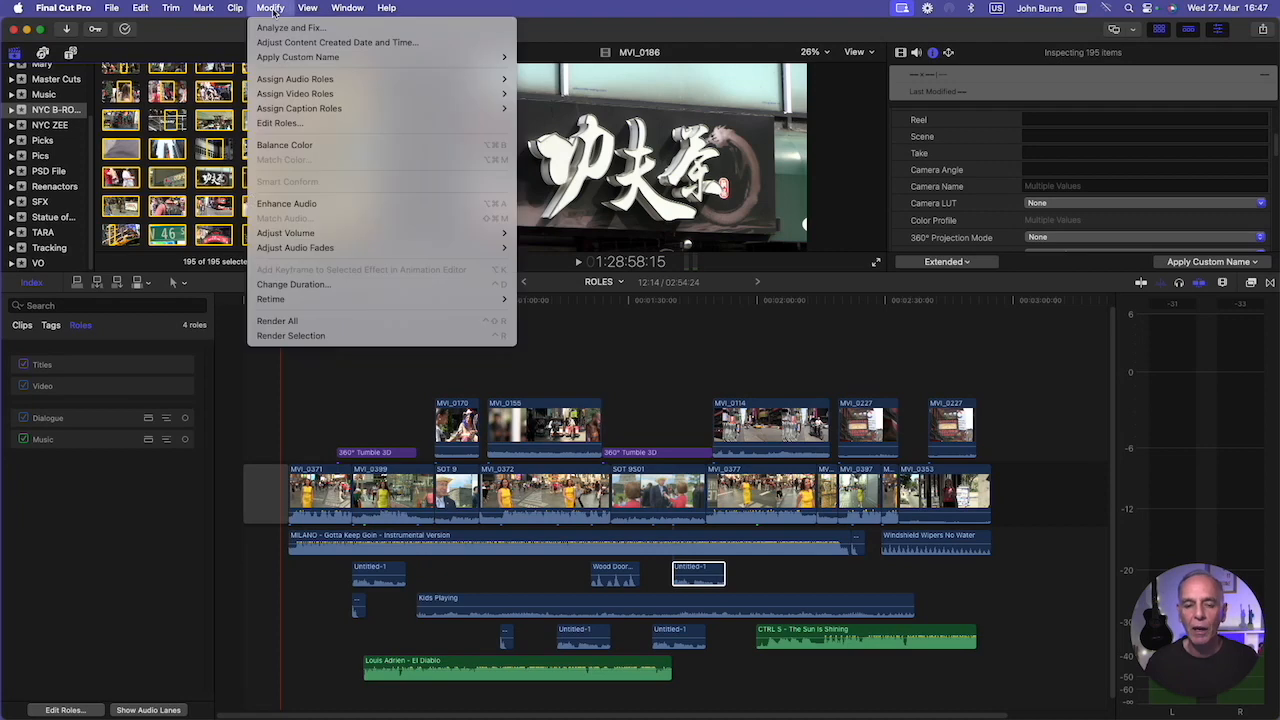
{"action": "mouse_move", "coordinate": [295, 93]}
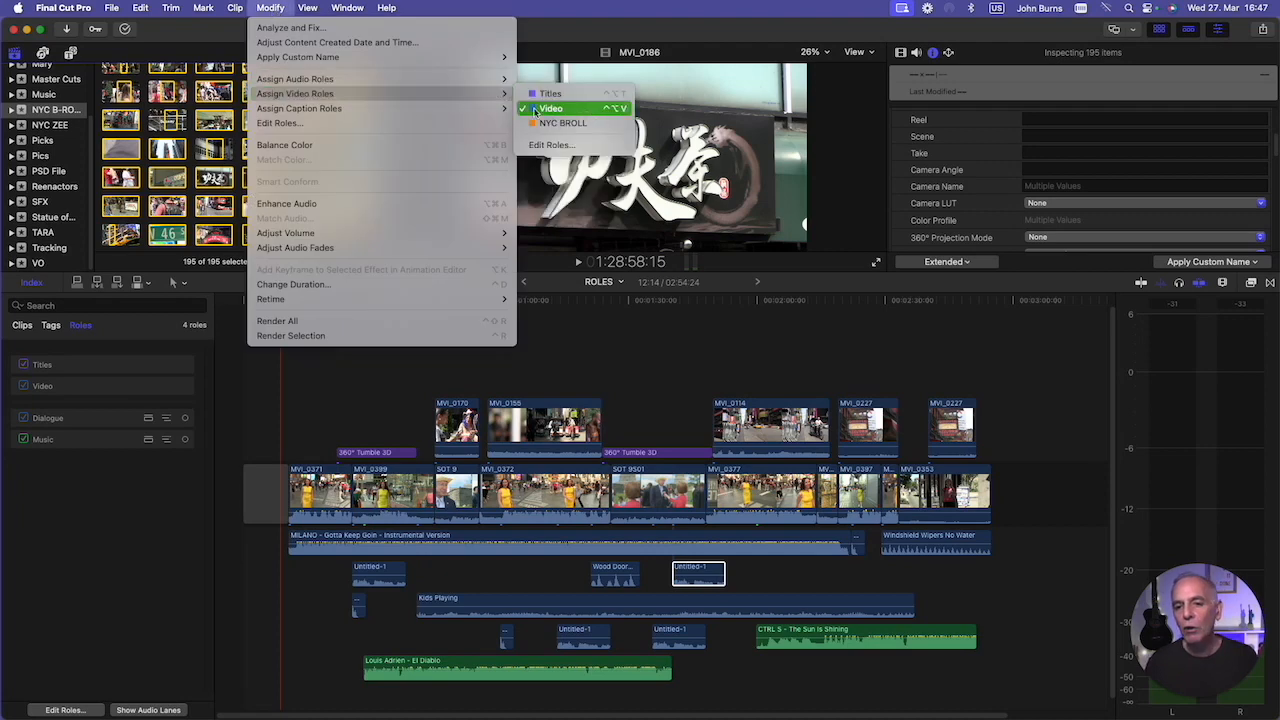
{"action": "left_click", "coordinate": [587, 123]}
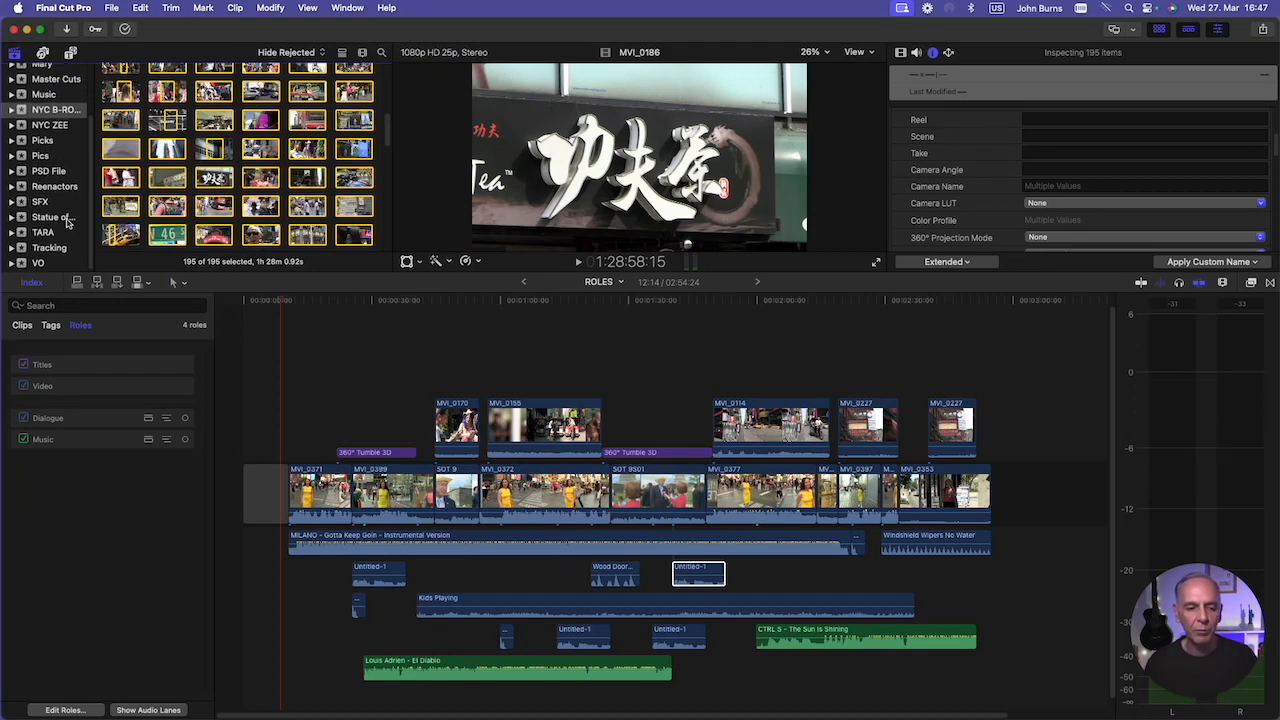
- Assign the Music audio role to all clips in the Music event
{"action": "left_click", "coordinate": [46, 95]}
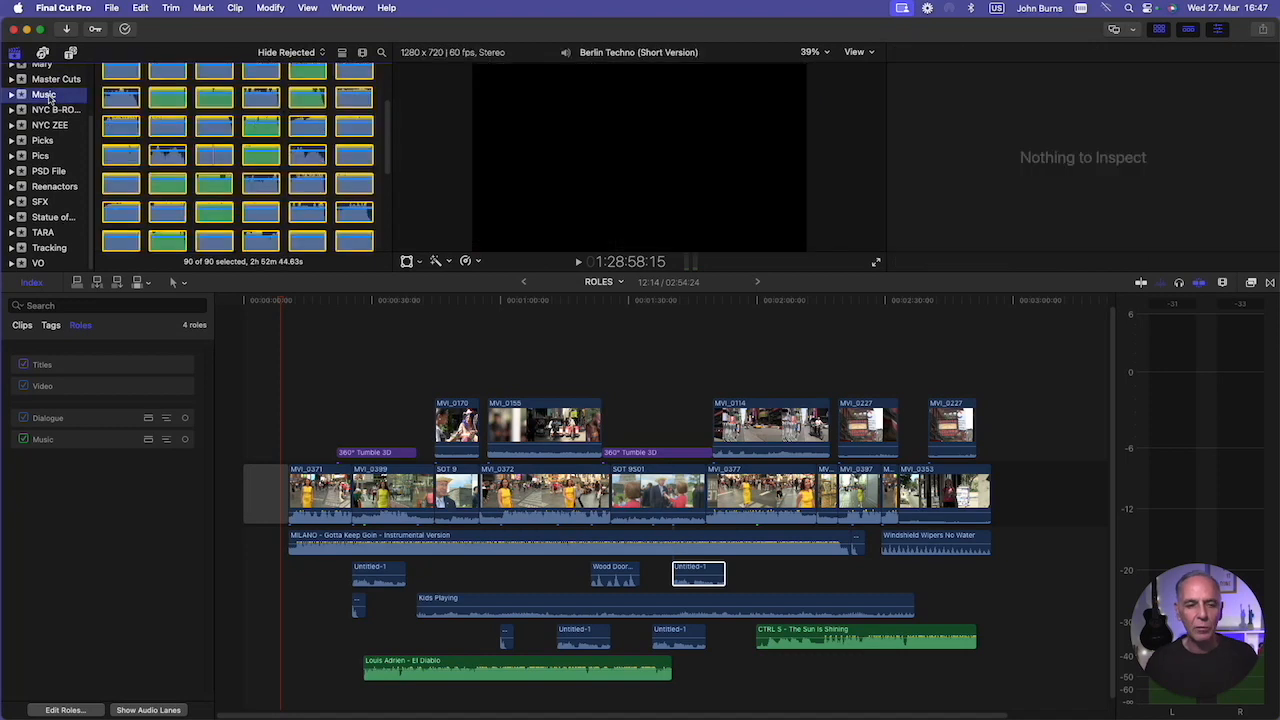
{"action": "left_click", "coordinate": [219, 158]}
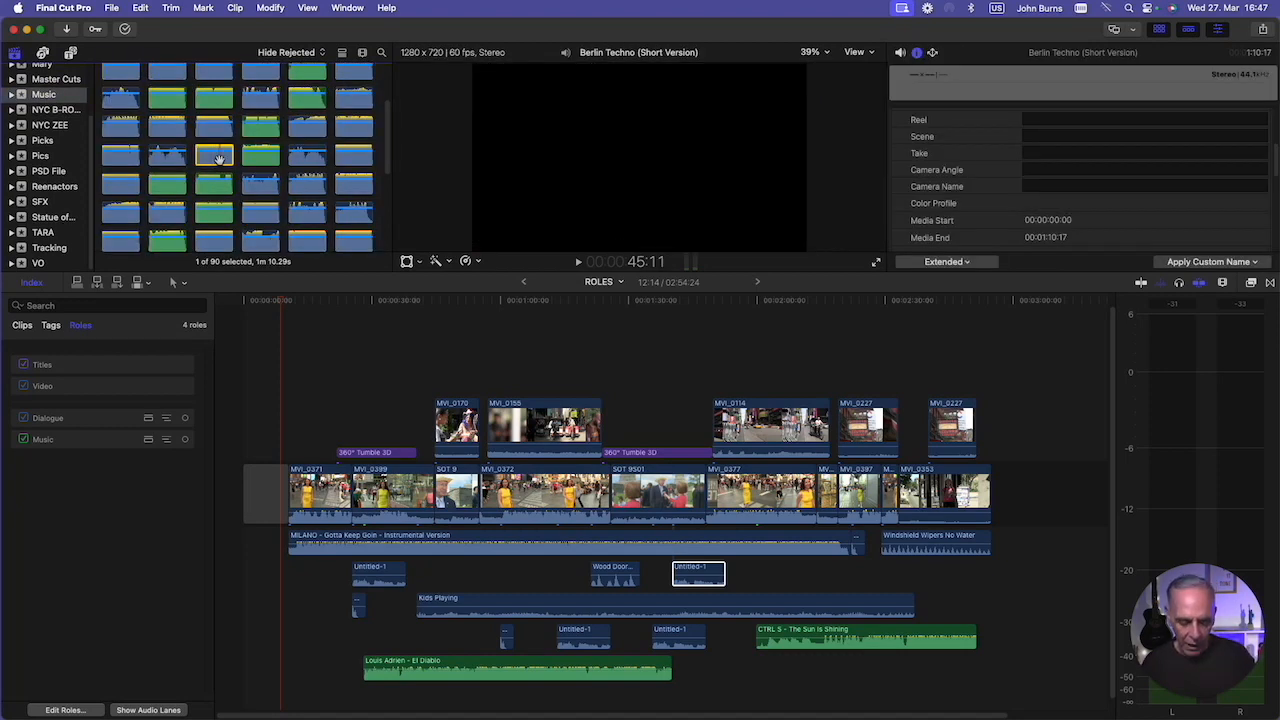
{"action": "key", "text": "super+a"}
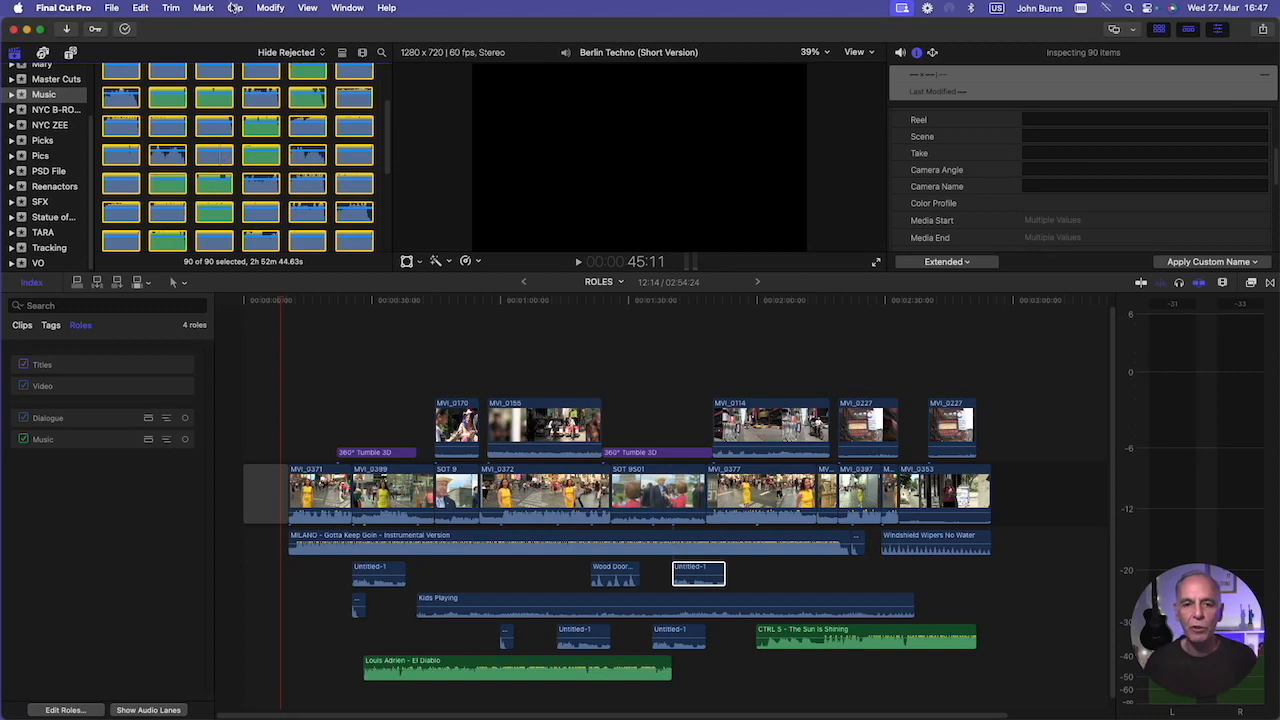
{"action": "left_click", "coordinate": [272, 9]}
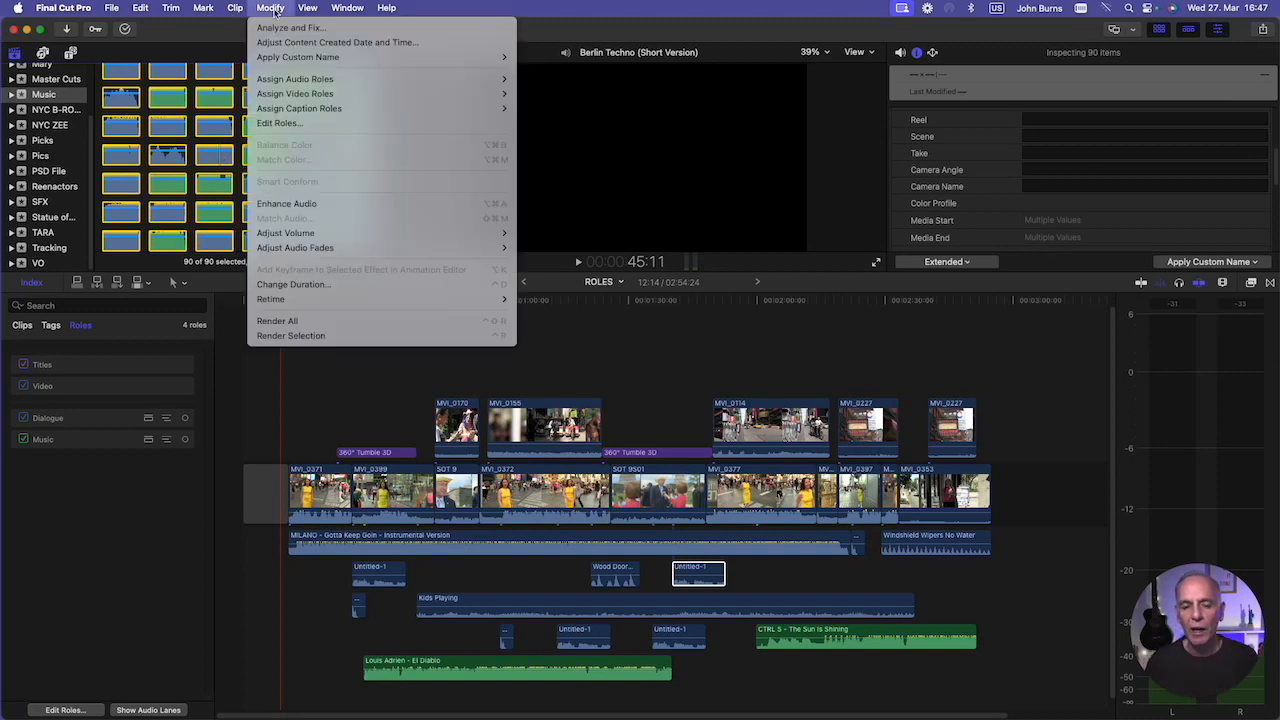
{"action": "mouse_move", "coordinate": [400, 79]}
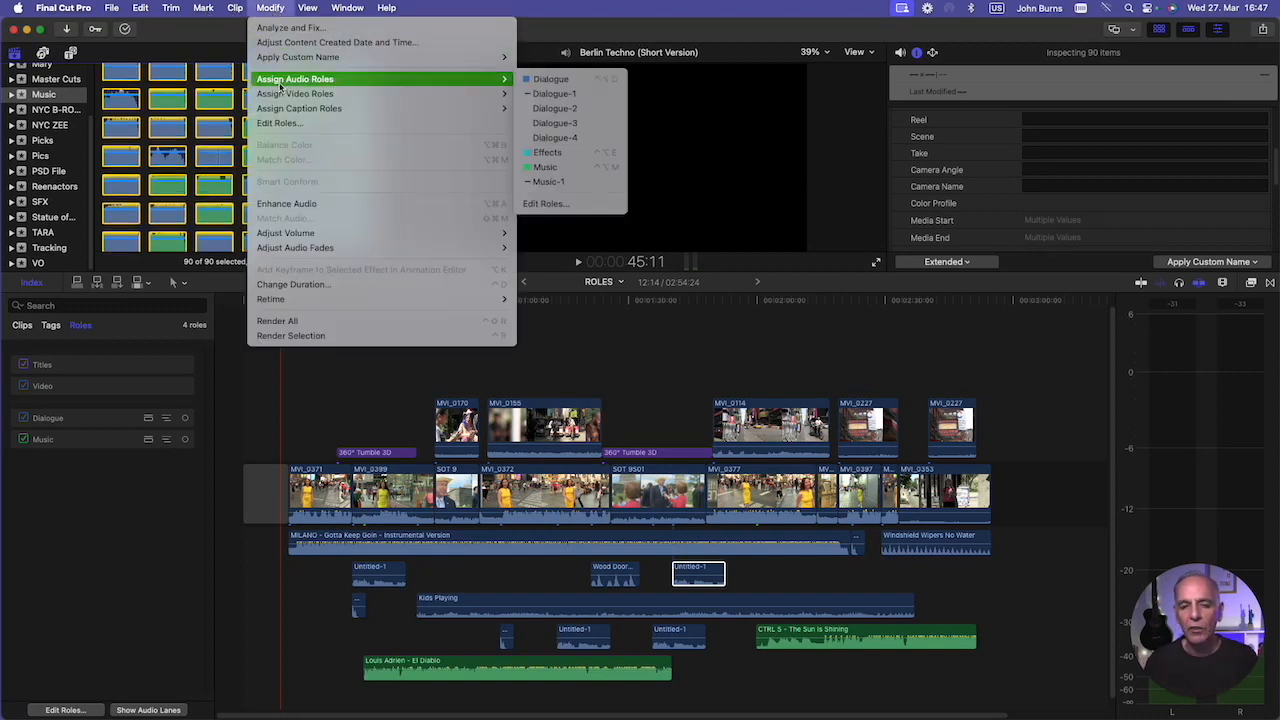
{"action": "left_click", "coordinate": [547, 166]}
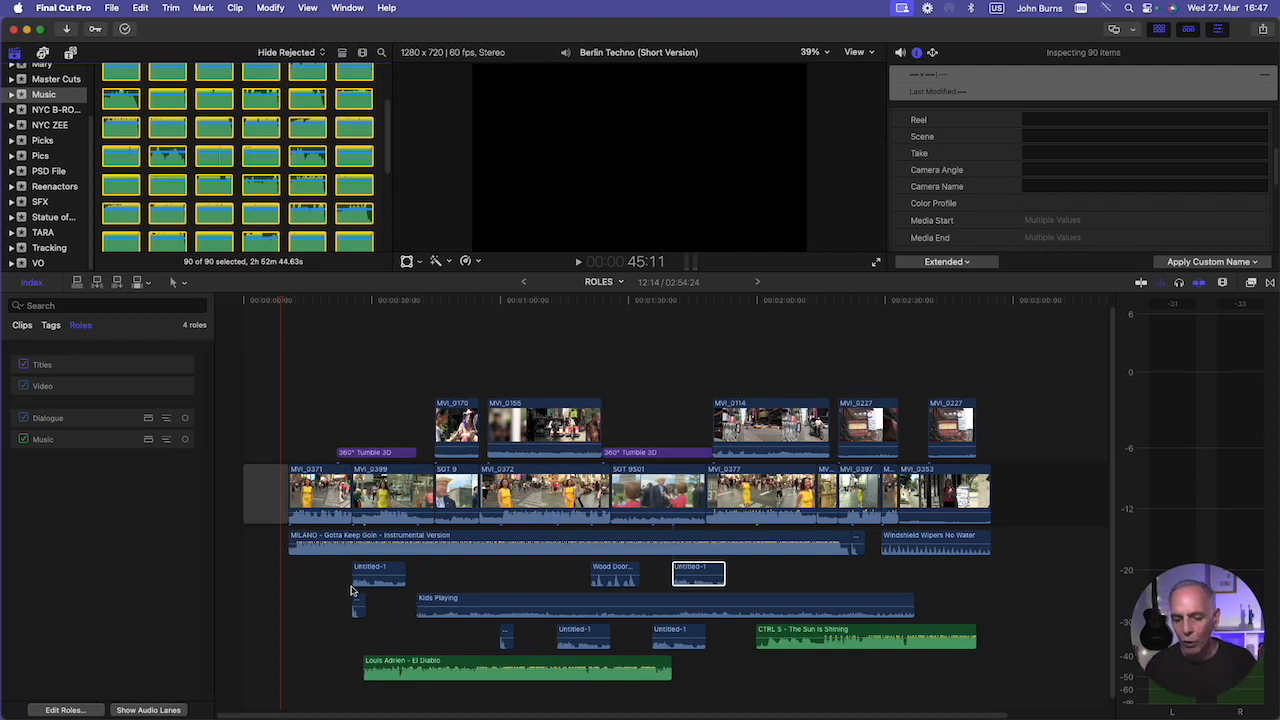
- Select two Untitled-1 voice-over clips in the timeline and add an audio role named with the narrator's first name followed by VO
{"action": "left_click", "coordinate": [385, 577]}
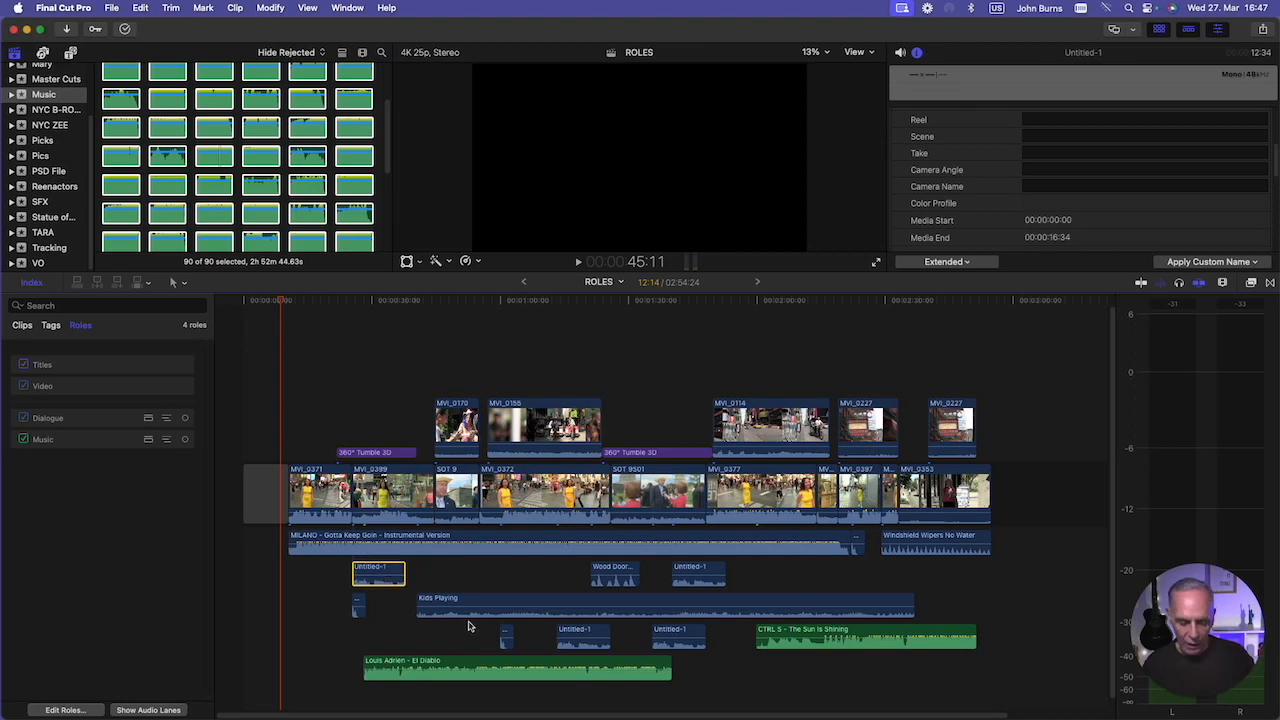
{"action": "left_click", "coordinate": [581, 656]}
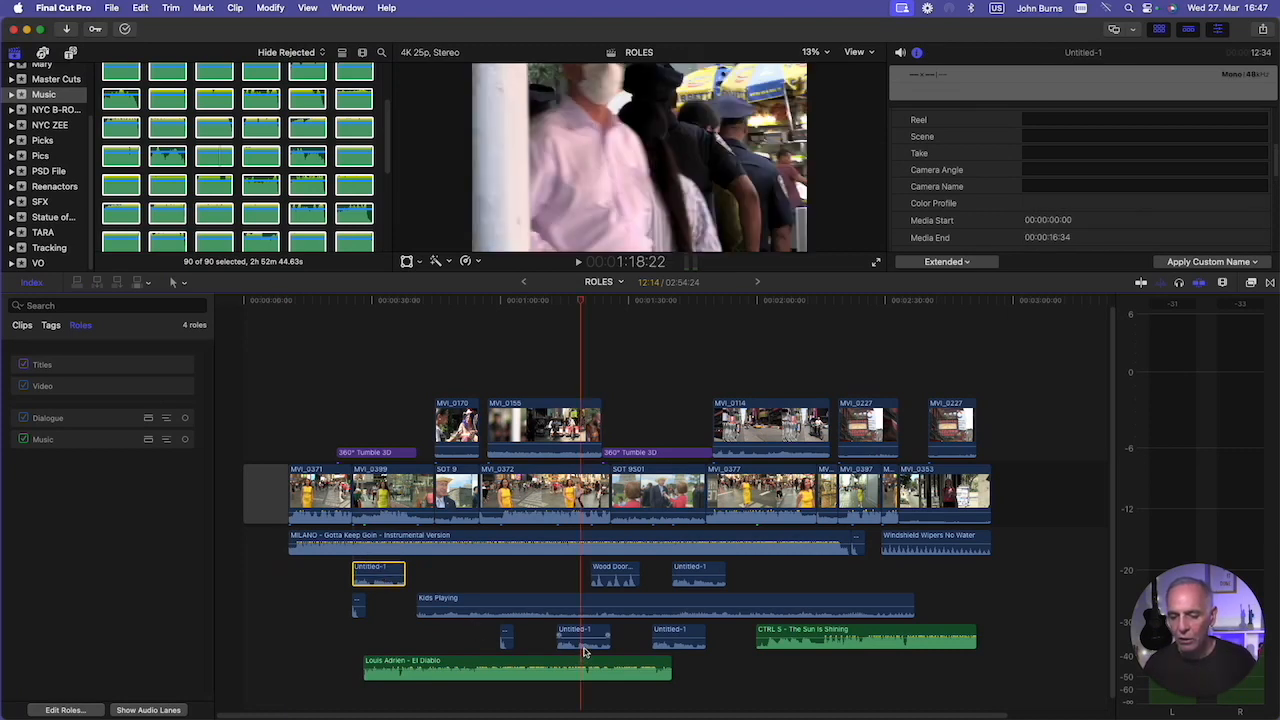
{"action": "left_click", "coordinate": [585, 650], "text": "super"}
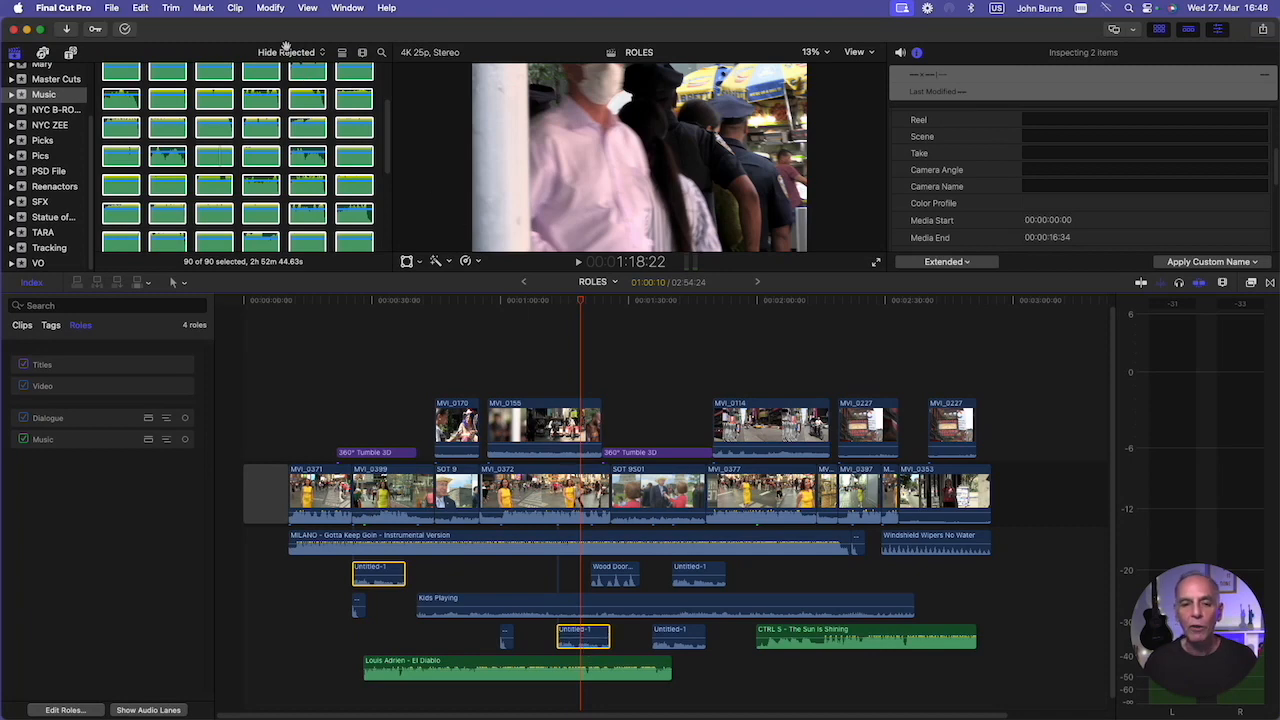
{"action": "left_click", "coordinate": [270, 8]}
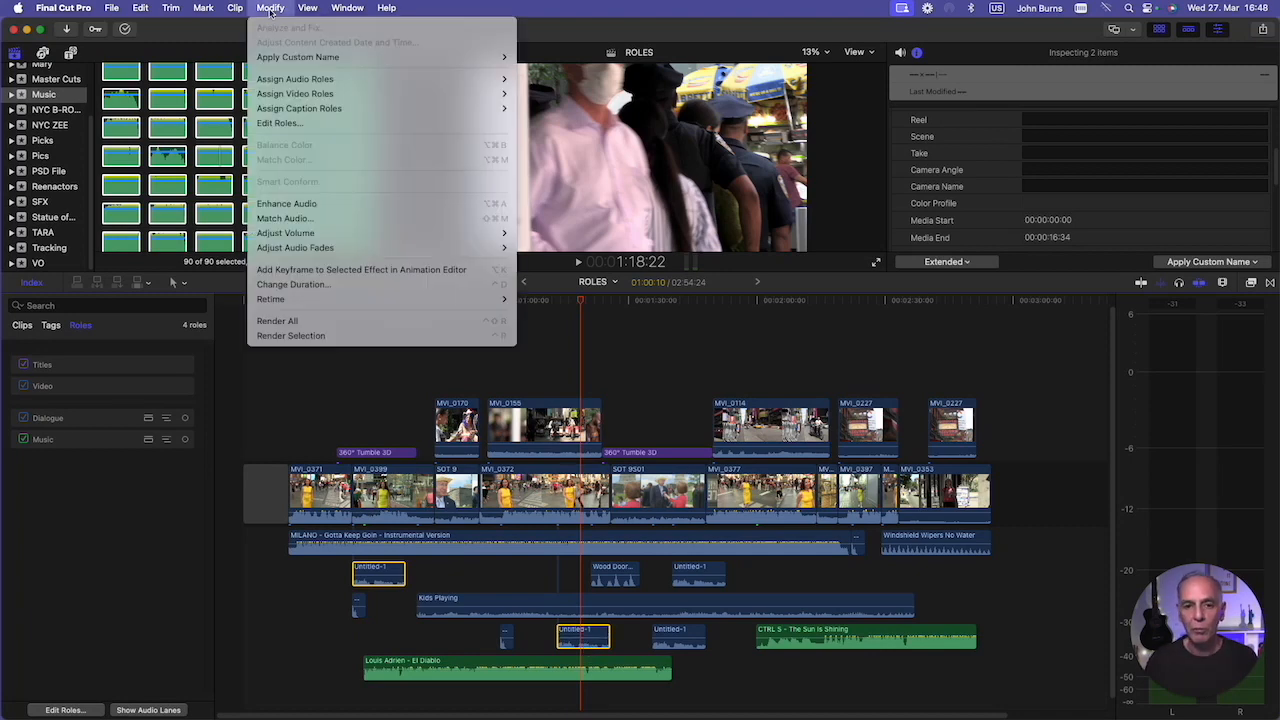
{"action": "left_click", "coordinate": [278, 123]}
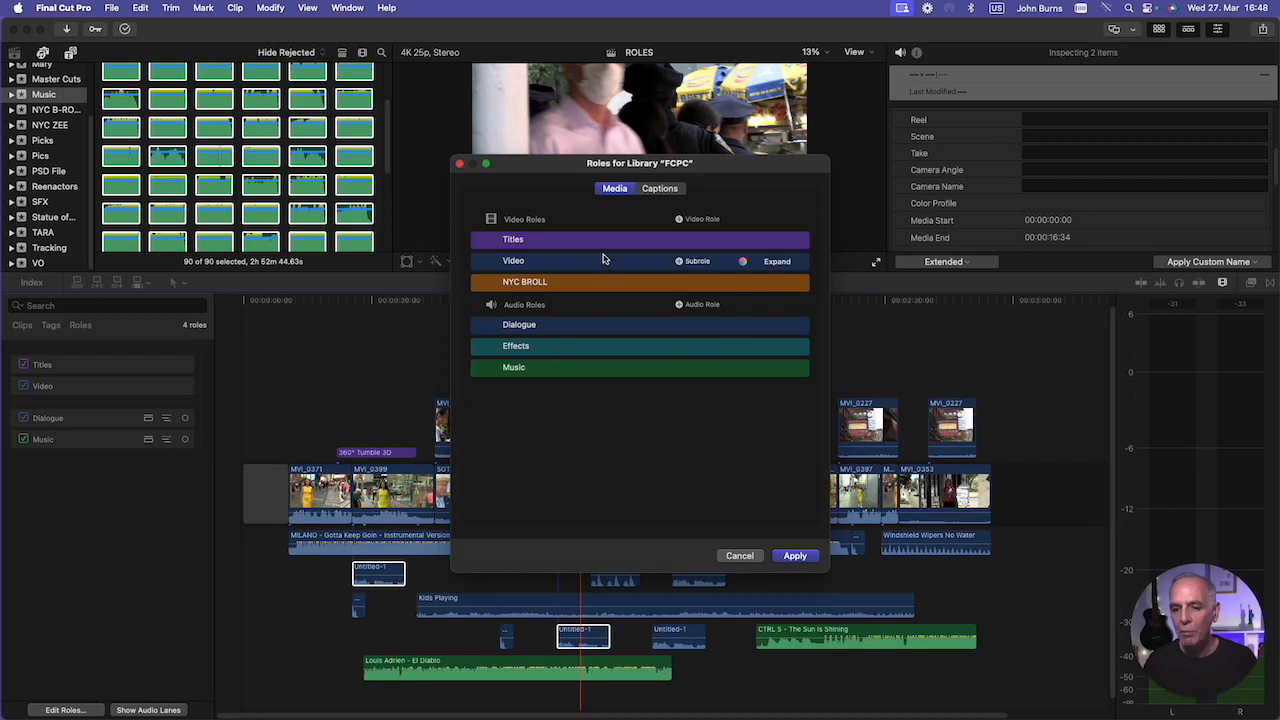
{"action": "left_click", "coordinate": [678, 305]}
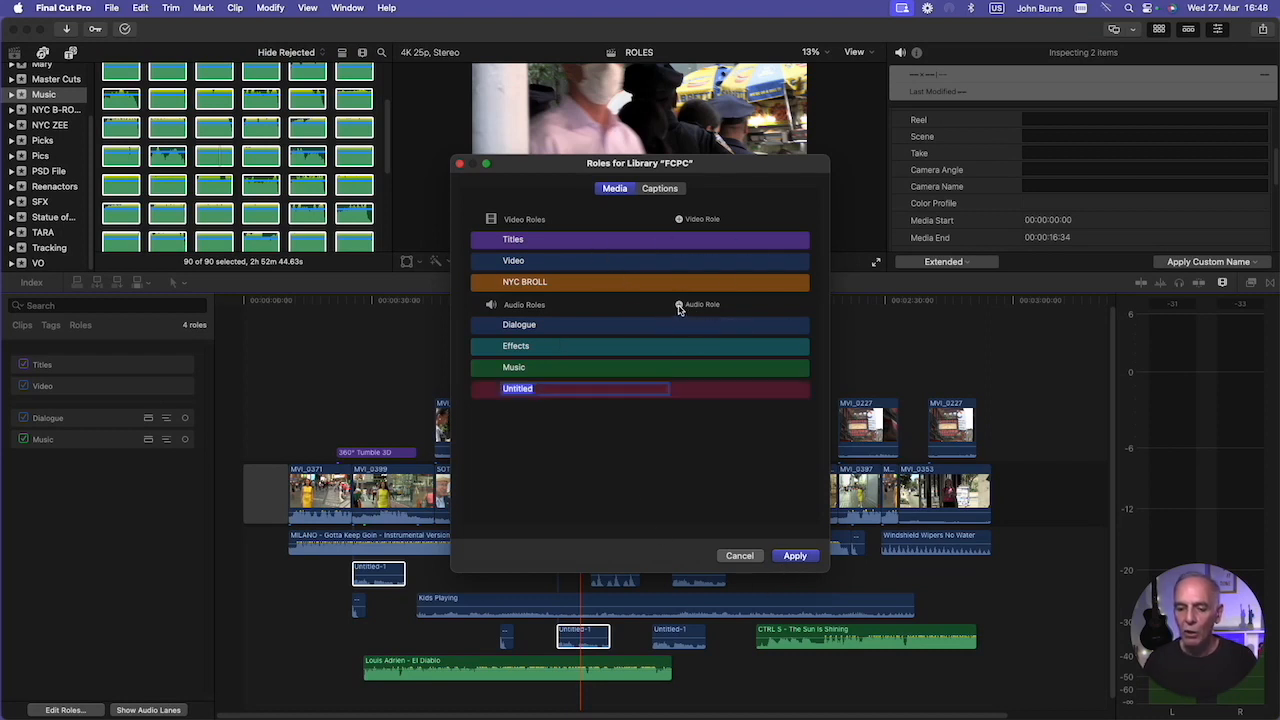
{"action": "type", "text": "JOHN VO"}
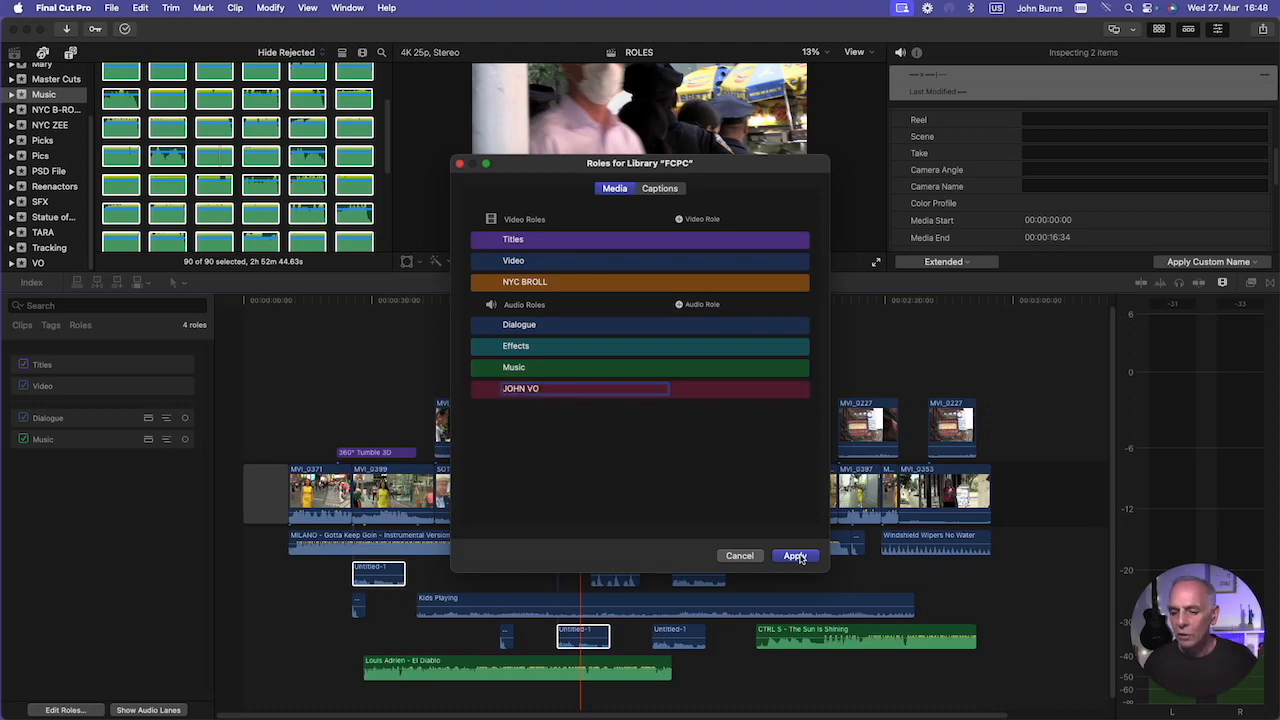
{"action": "left_click", "coordinate": [796, 556]}
- Assign the narrator's VO audio role to the first Untitled-1 timeline clip and the Untitled-1 clip at the playhead
{"action": "left_click", "coordinate": [575, 645]}
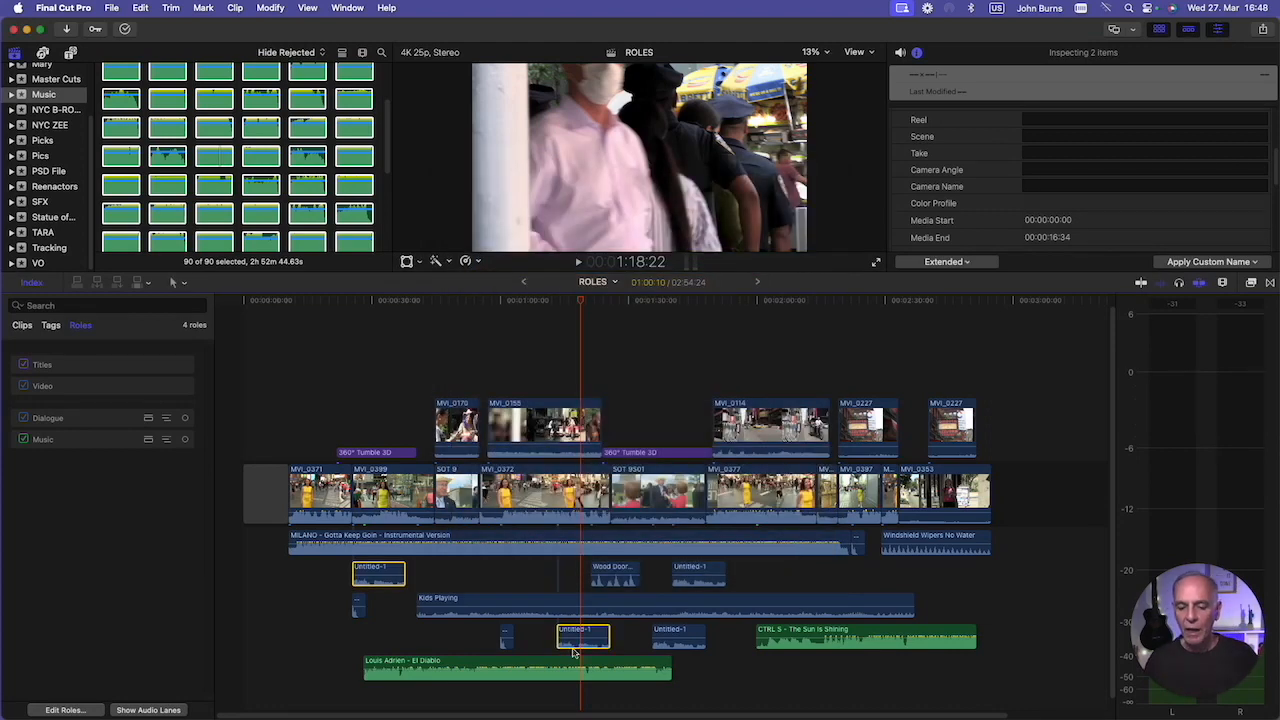
{"action": "left_click", "coordinate": [375, 575], "text": "super"}
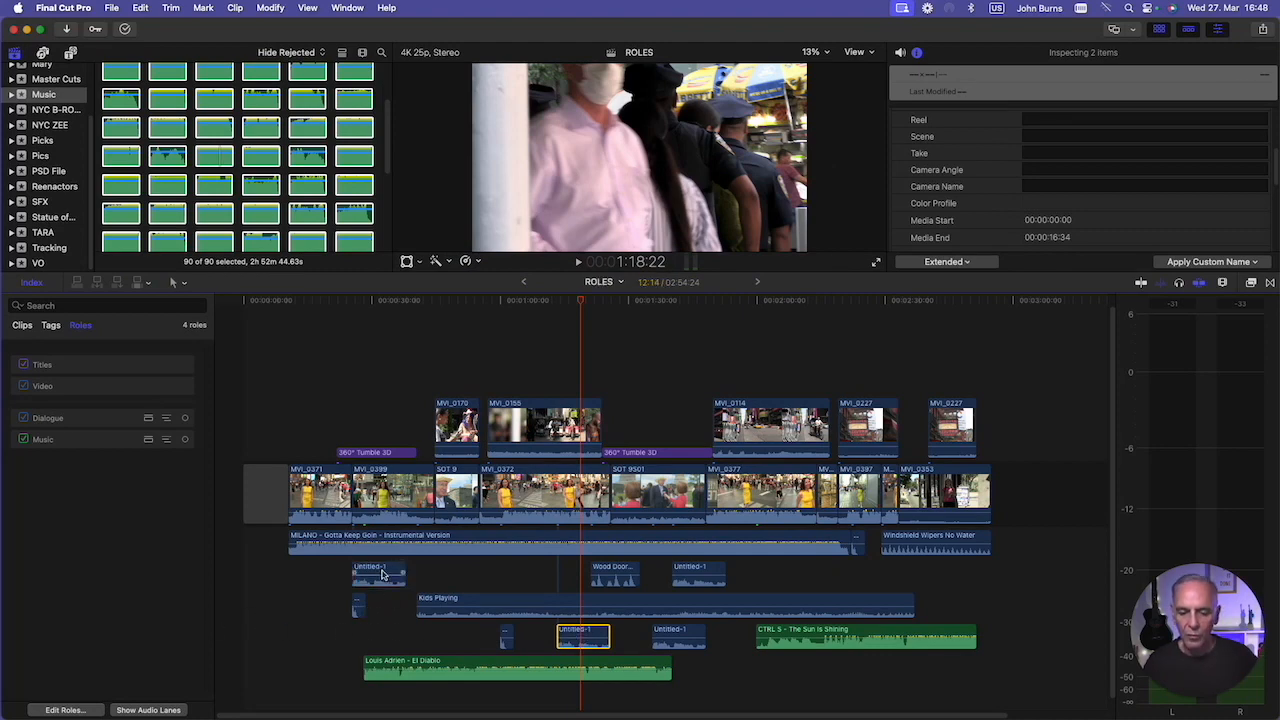
{"action": "left_click", "coordinate": [381, 575]}
{"action": "left_click", "coordinate": [598, 638], "text": "super"}
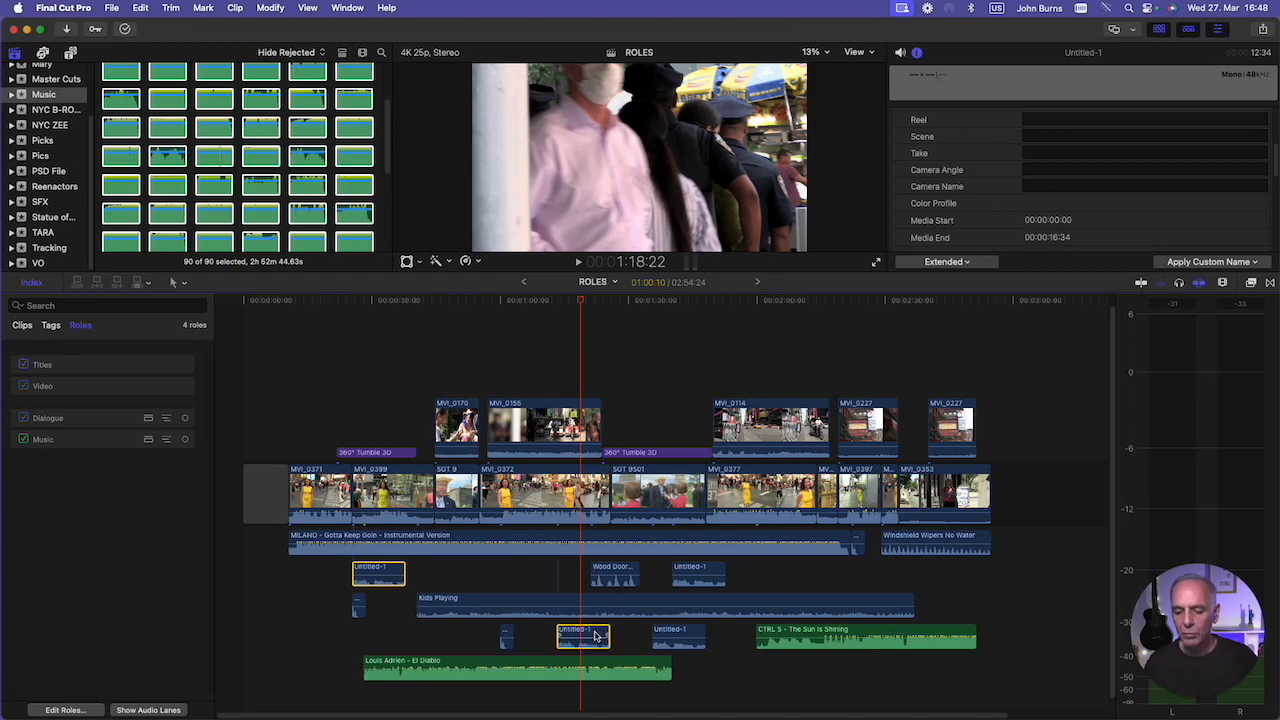
{"action": "left_click", "coordinate": [271, 8]}
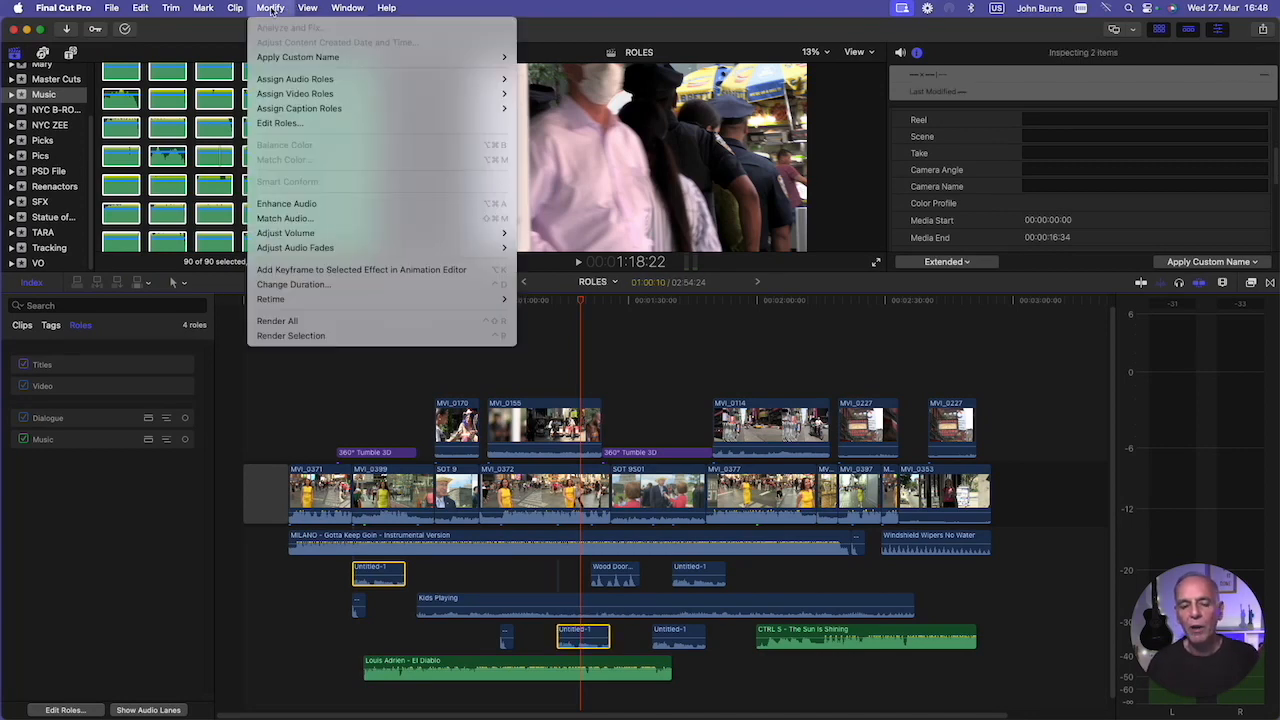
{"action": "mouse_move", "coordinate": [310, 80]}
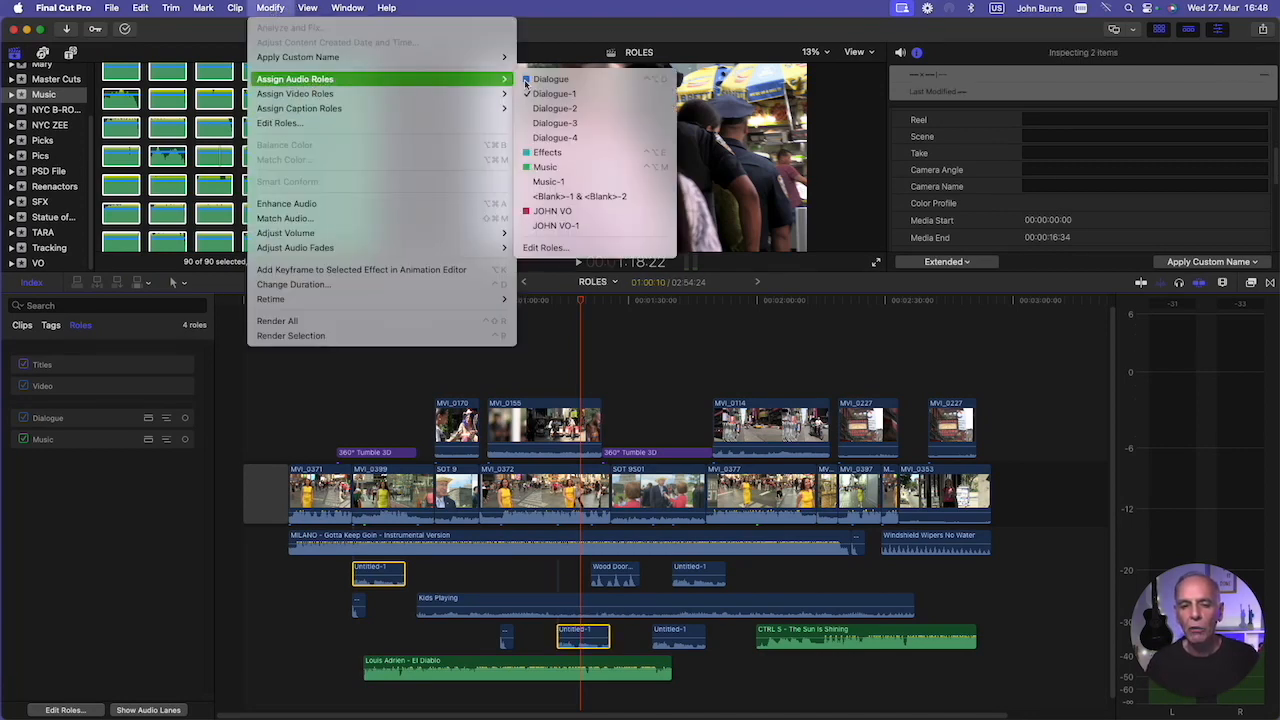
{"action": "left_click", "coordinate": [566, 211]}
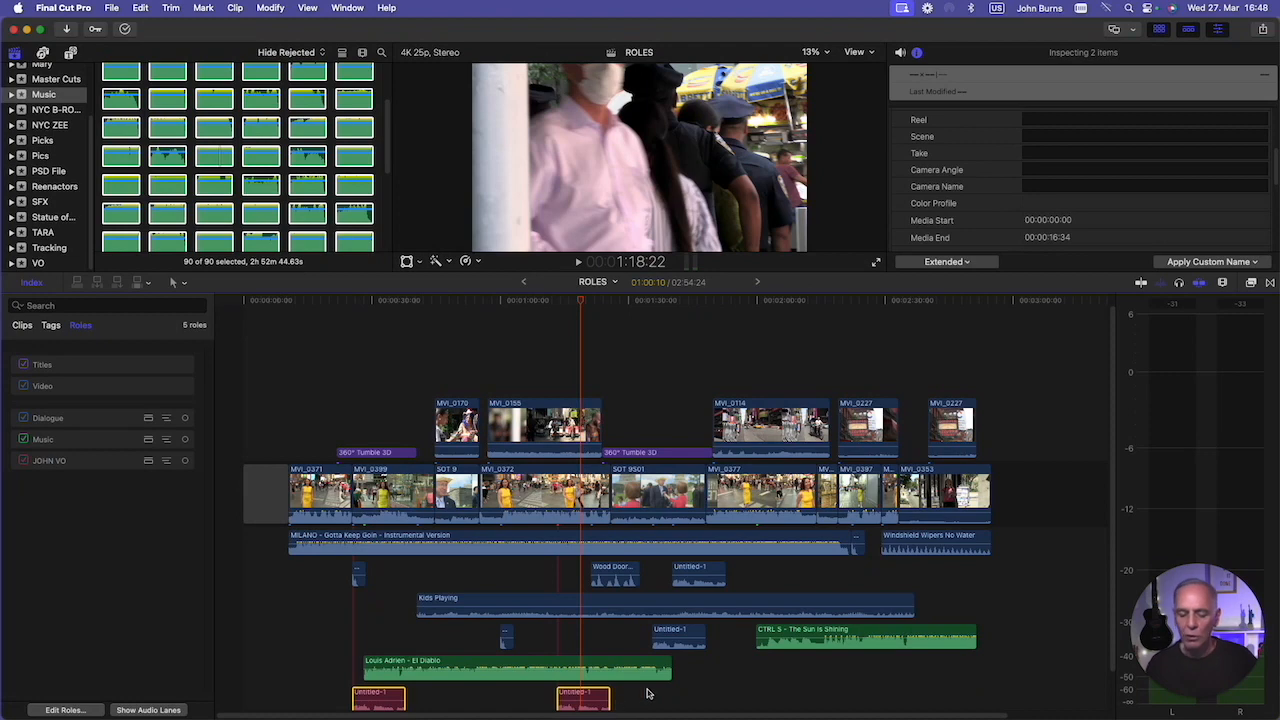
- Select the two blue Untitled-1 voice-over clips after the playhead and add an audio role named with the second narrator's first name followed by VO
{"action": "left_click", "coordinate": [695, 635]}
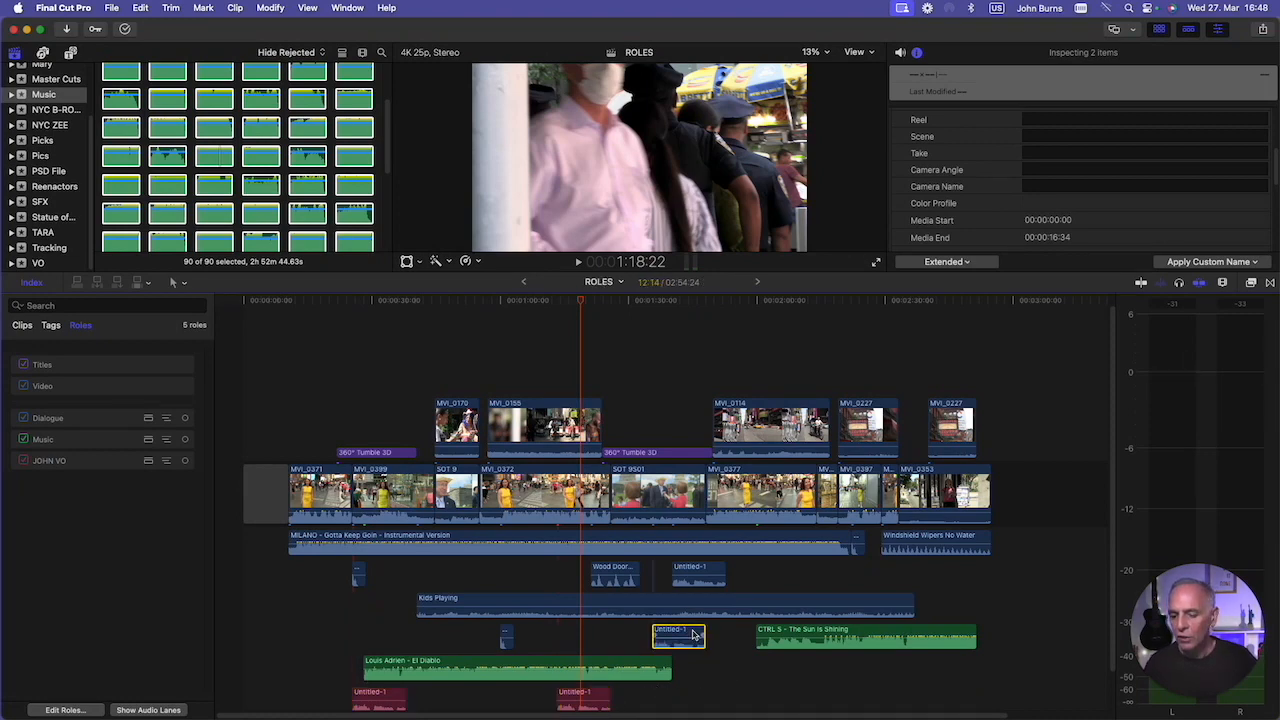
{"action": "left_click", "coordinate": [714, 572], "text": "super"}
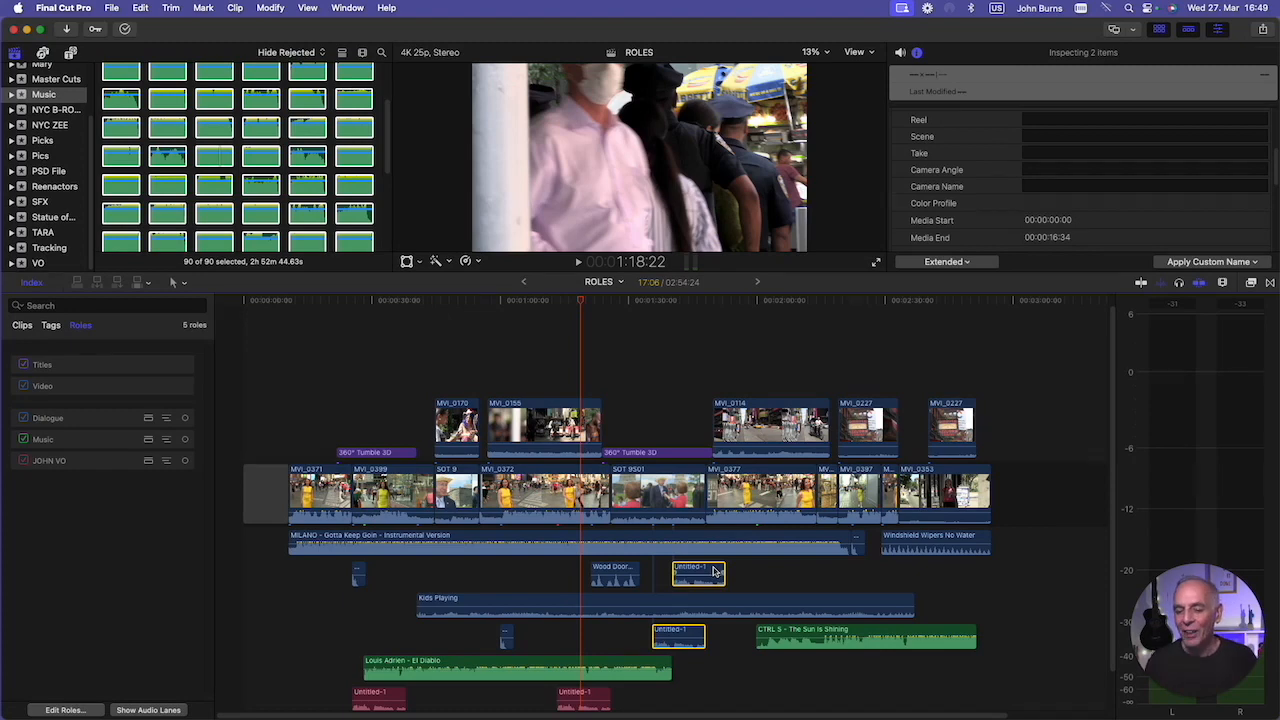
{"action": "left_click", "coordinate": [269, 8]}
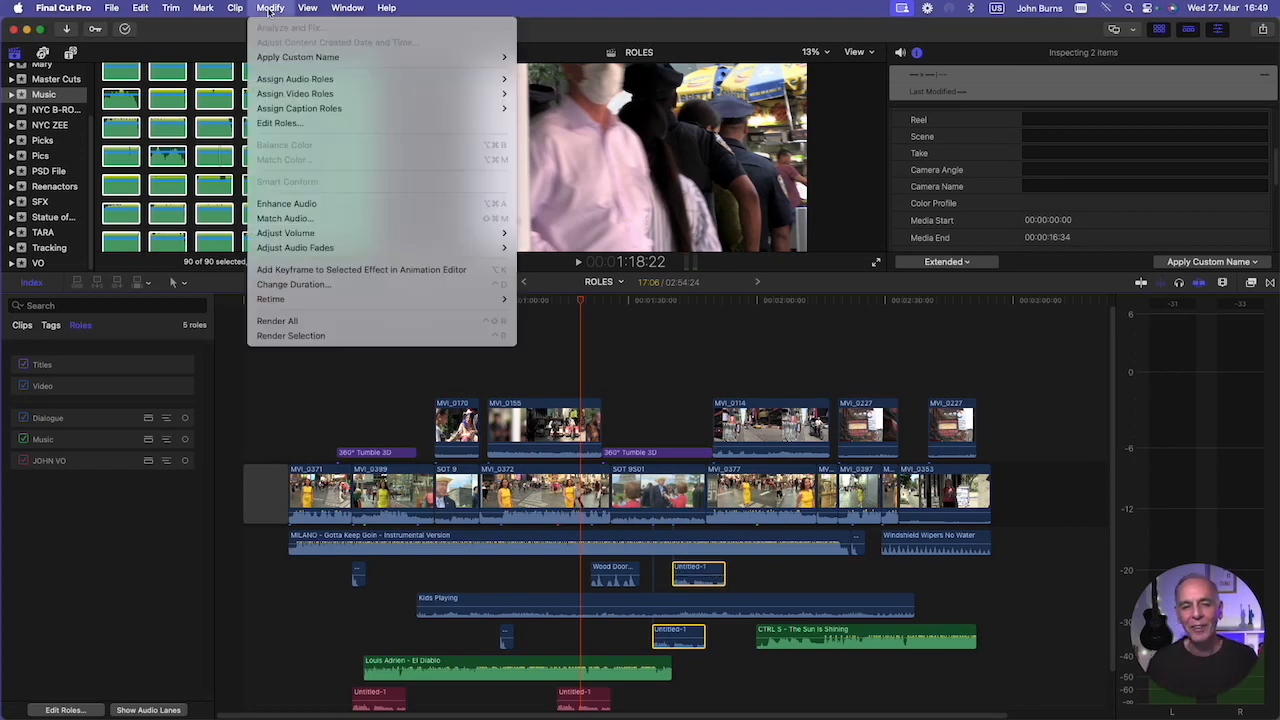
{"action": "left_click", "coordinate": [280, 123]}
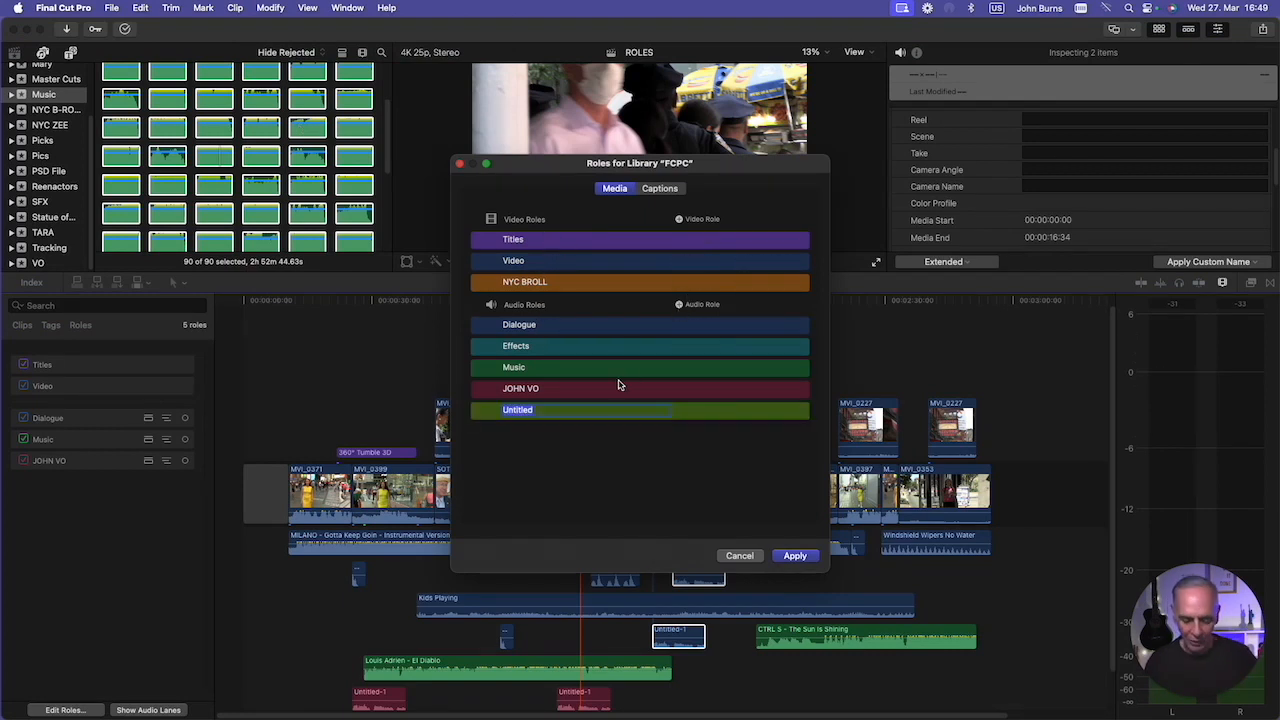
{"action": "type", "text": "Mary VO"}
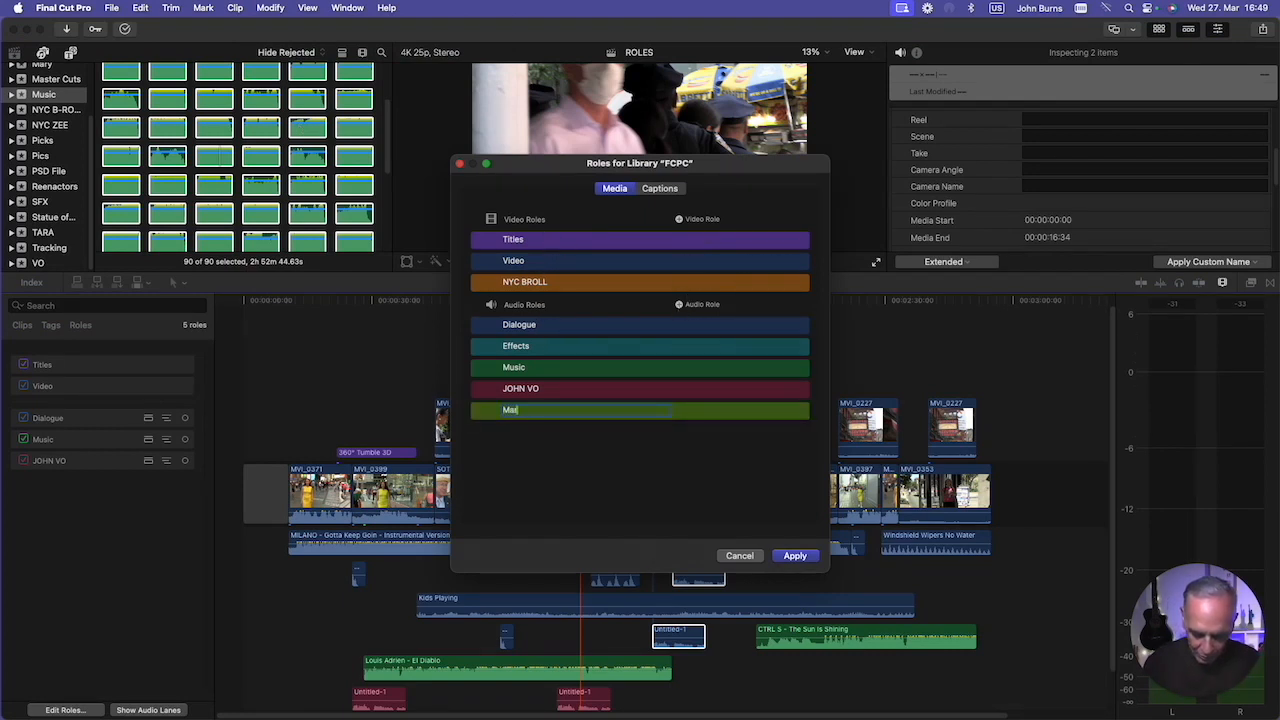
{"action": "left_click", "coordinate": [795, 555]}
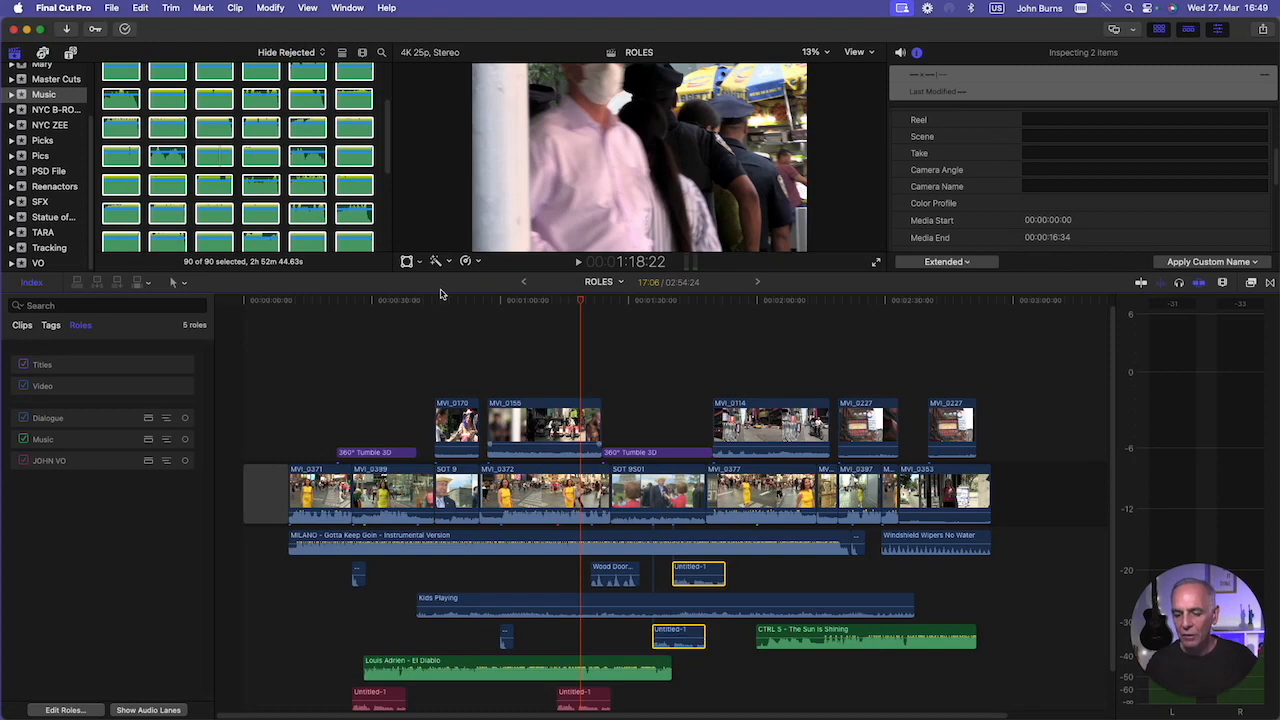
- Assign the second narrator's VO audio role to the two selected Untitled-1 clips
{"action": "left_click", "coordinate": [270, 8]}
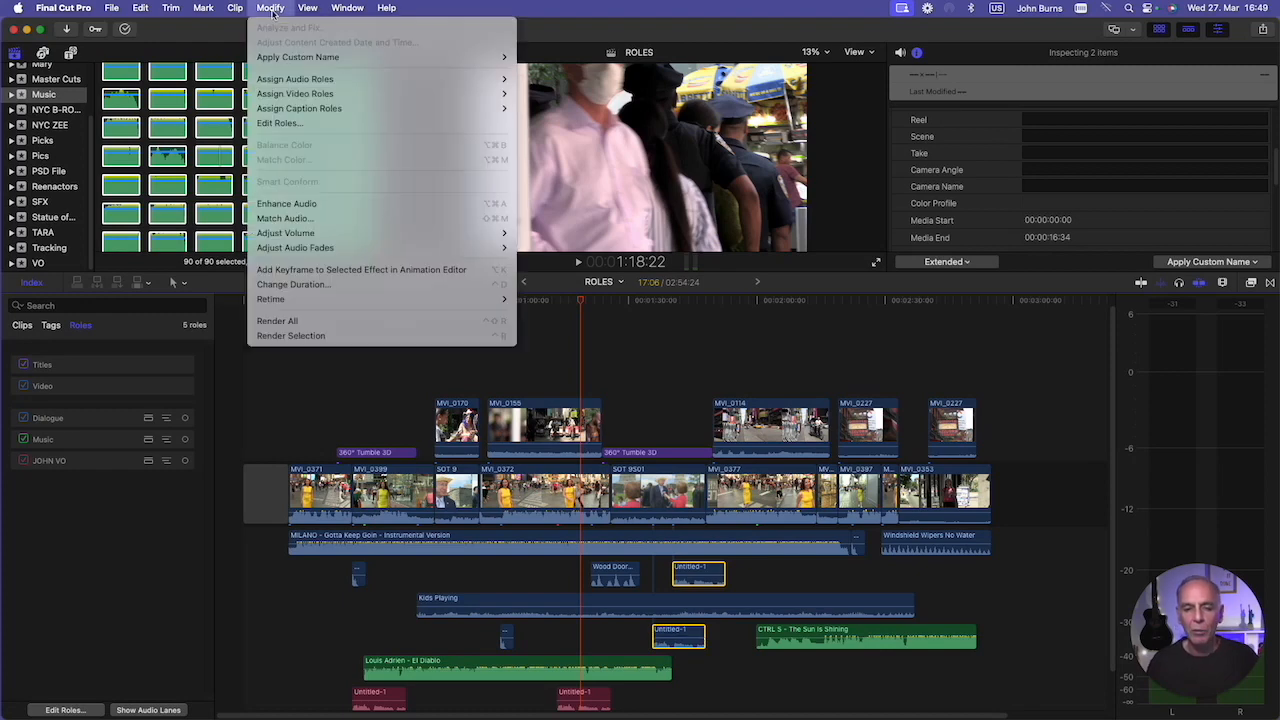
{"action": "mouse_move", "coordinate": [300, 79]}
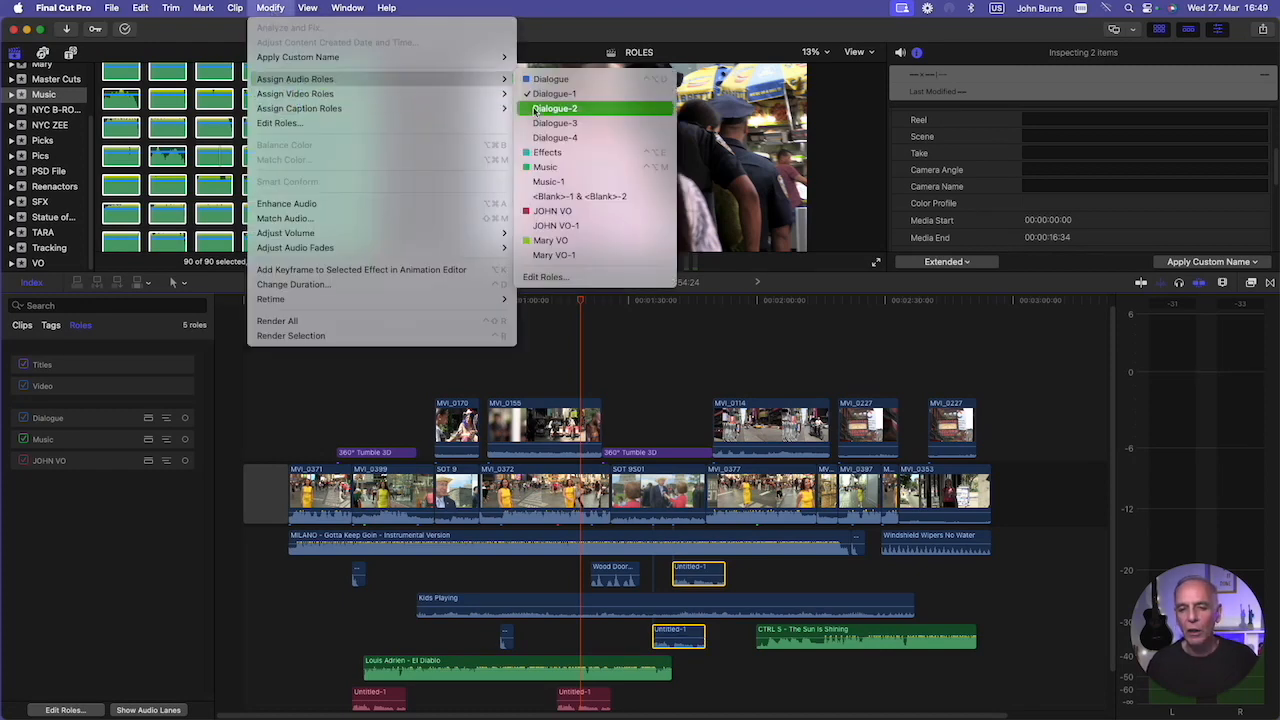
{"action": "left_click", "coordinate": [587, 241]}
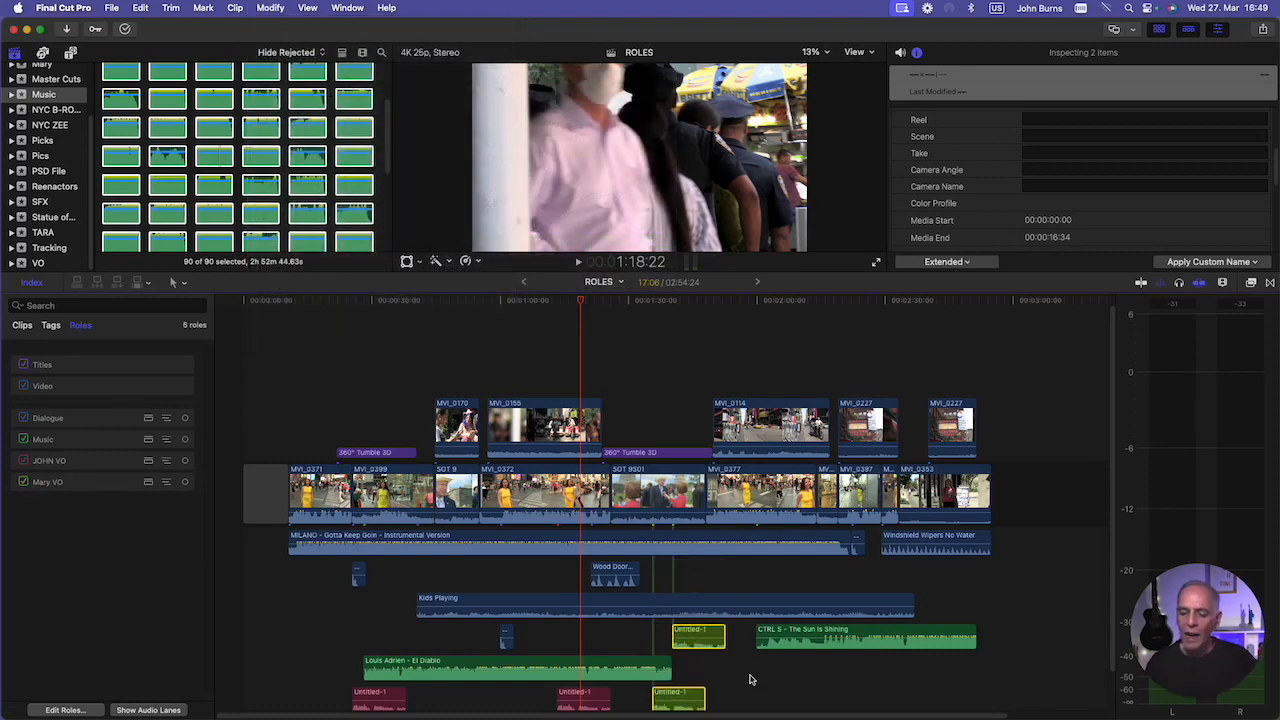
- Turn off the first narrator's VO, Music, Dialogue, Video and Titles roles in the timeline, leaving only the second narrator's VO role on
{"action": "left_click", "coordinate": [25, 462]}
{"action": "left_click", "coordinate": [25, 439]}
{"action": "left_click", "coordinate": [25, 418]}
{"action": "left_click", "coordinate": [25, 386]}
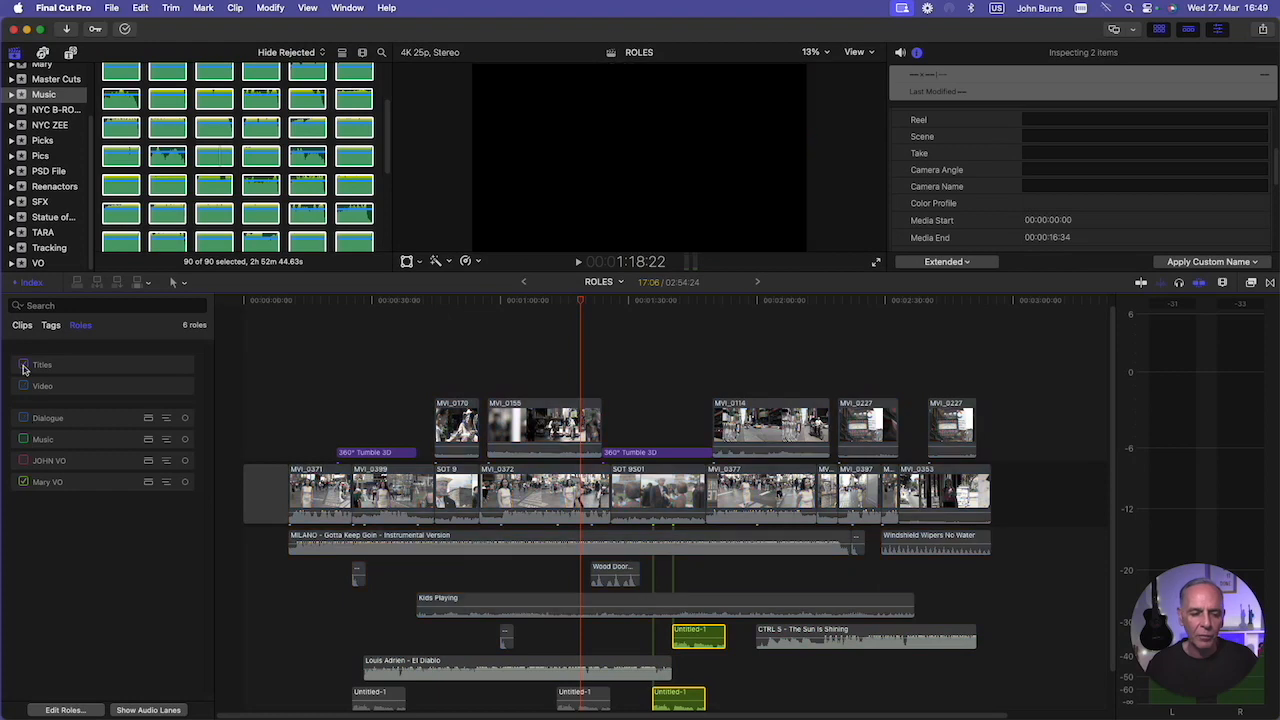
{"action": "left_click", "coordinate": [25, 365]}
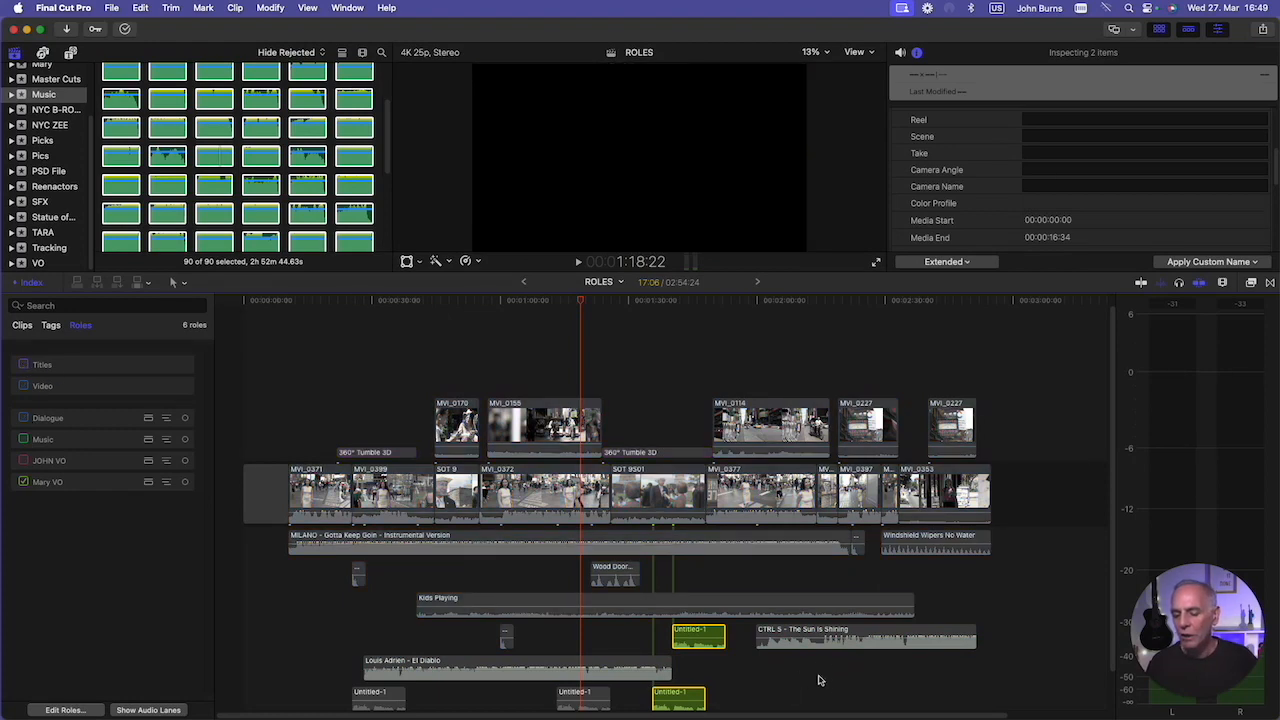
- Turn the first narrator's VO, Music, Dialogue, Video and Titles roles back on in the timeline
{"action": "left_click", "coordinate": [24, 461]}
{"action": "left_click", "coordinate": [24, 439]}
{"action": "left_click", "coordinate": [24, 418]}
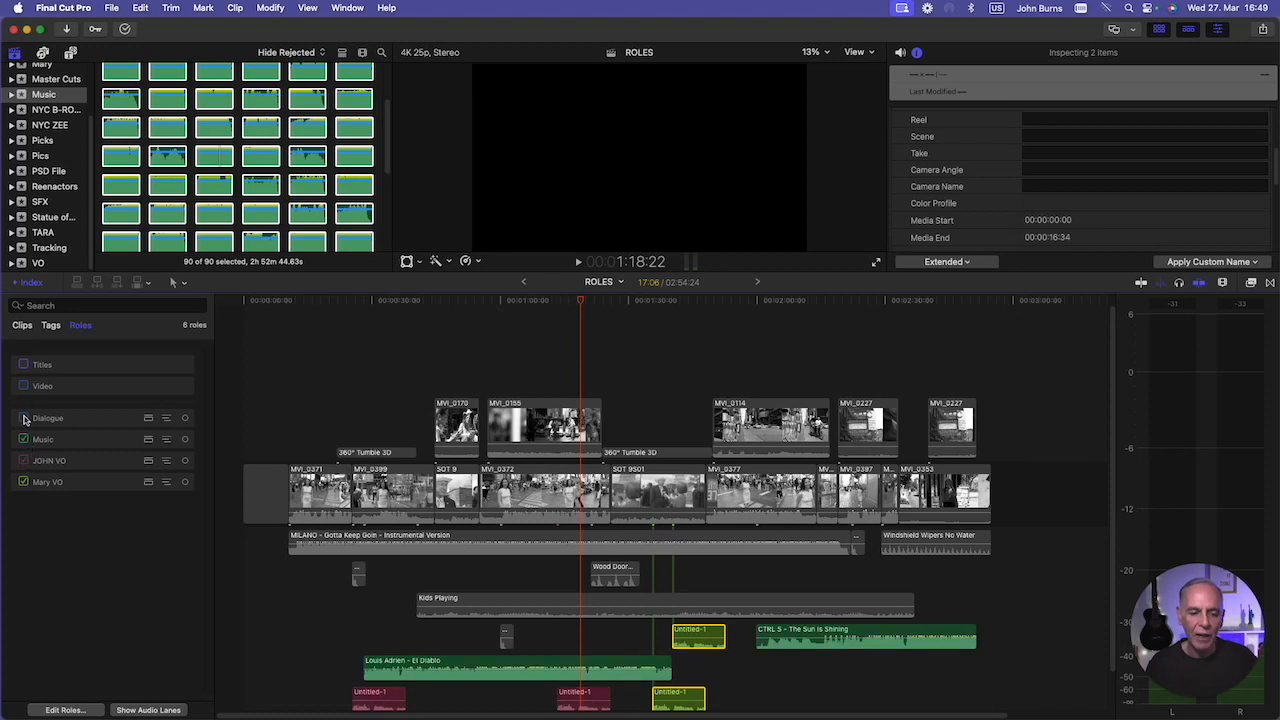
{"action": "left_click", "coordinate": [24, 387]}
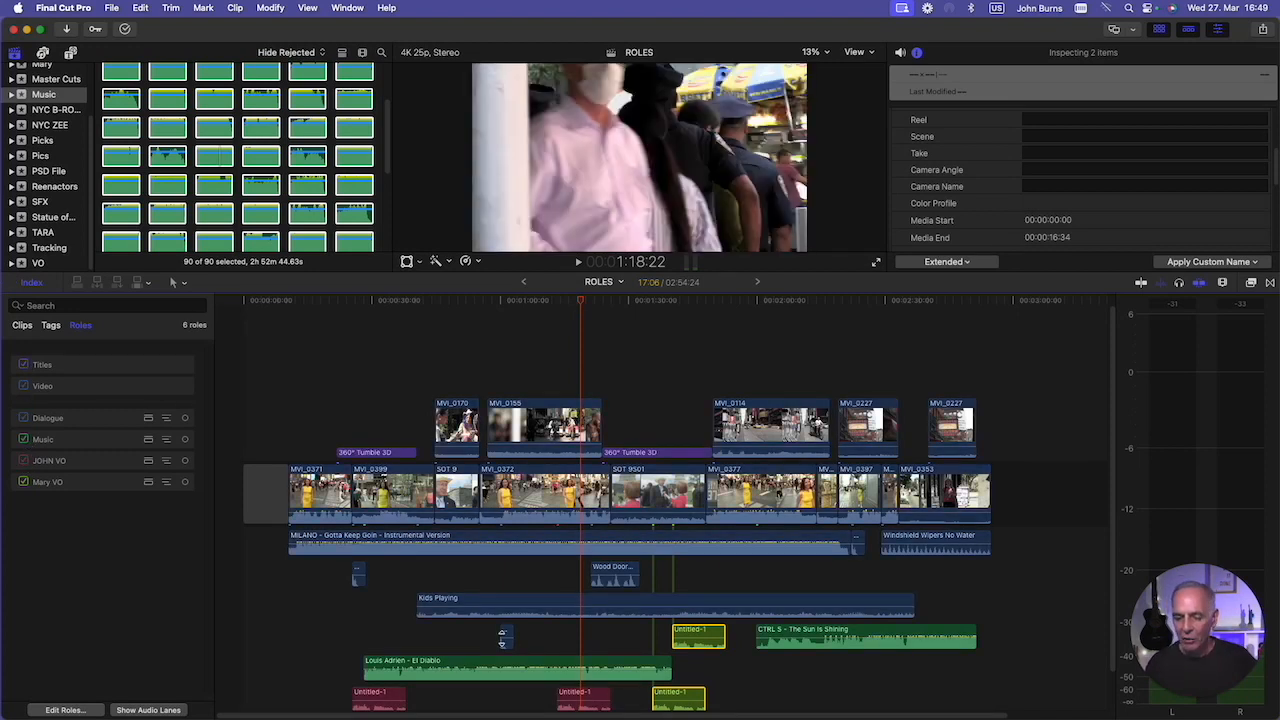
- Select the Wine Glass Shatter clip and the short effect clip near the timeline's start, and add an audio role named SFX
{"action": "left_click", "coordinate": [506, 636]}
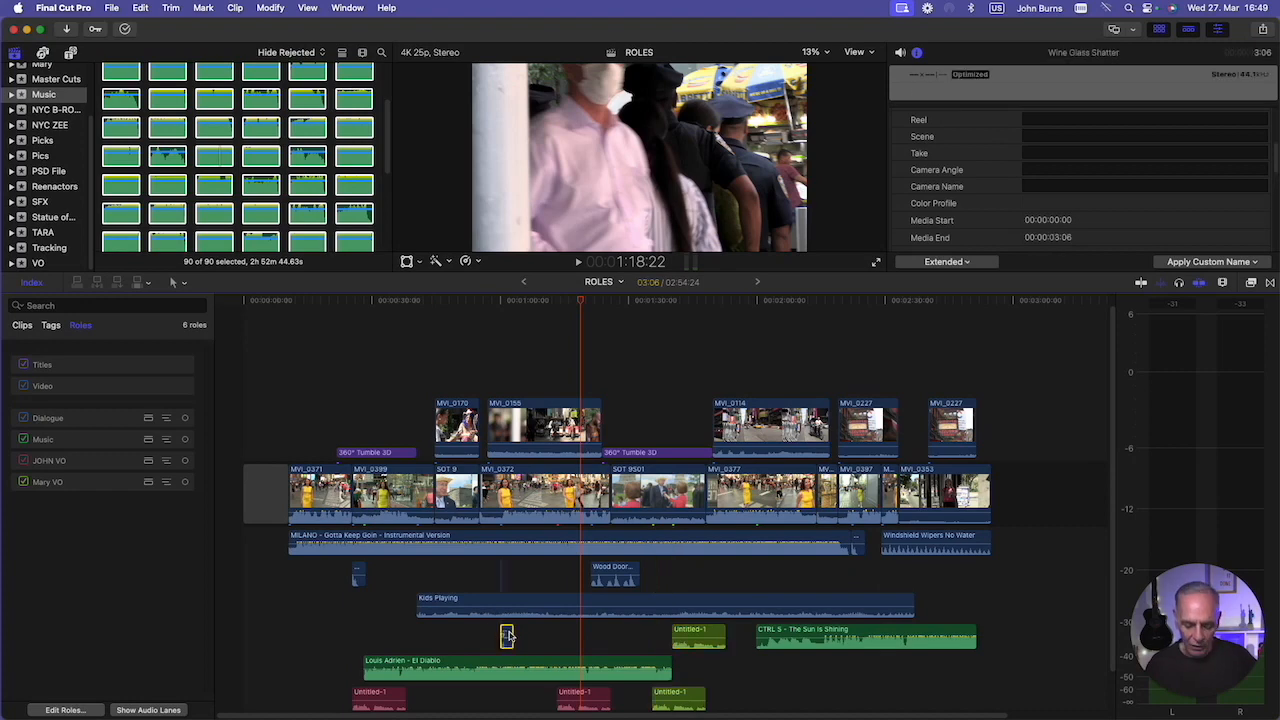
{"action": "left_click", "coordinate": [359, 574], "text": "super"}
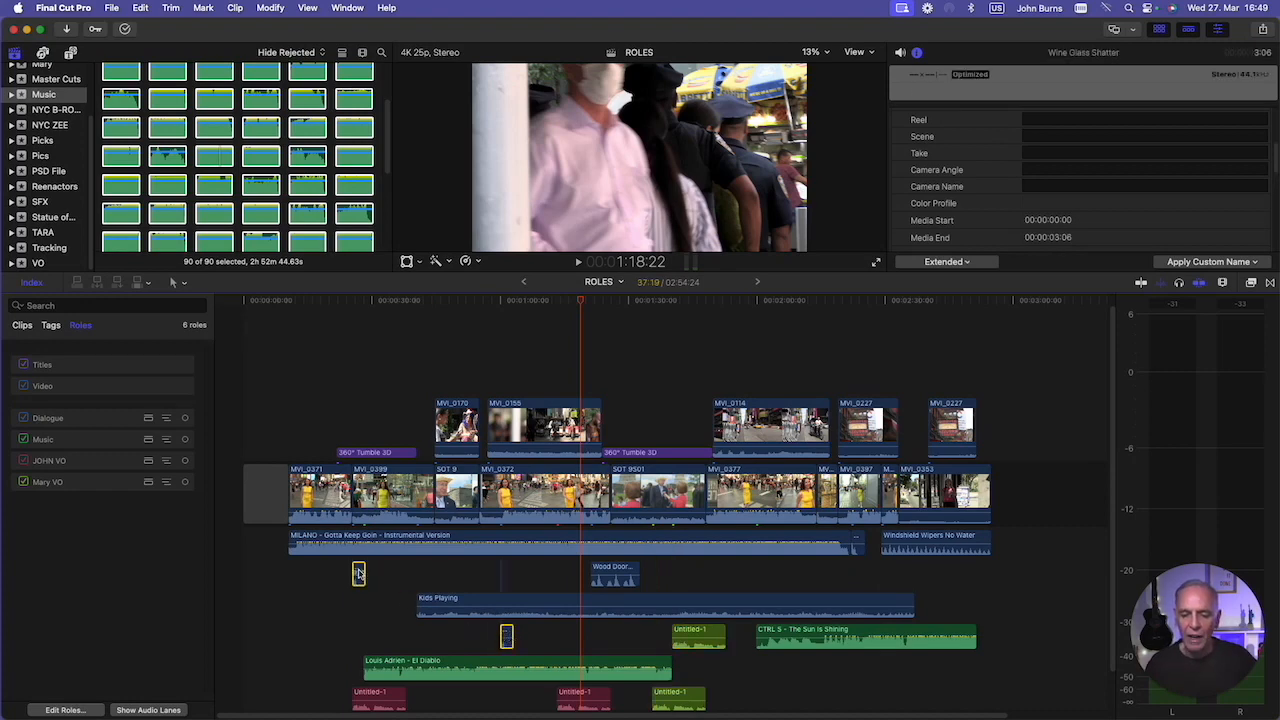
{"action": "left_click", "coordinate": [271, 8]}
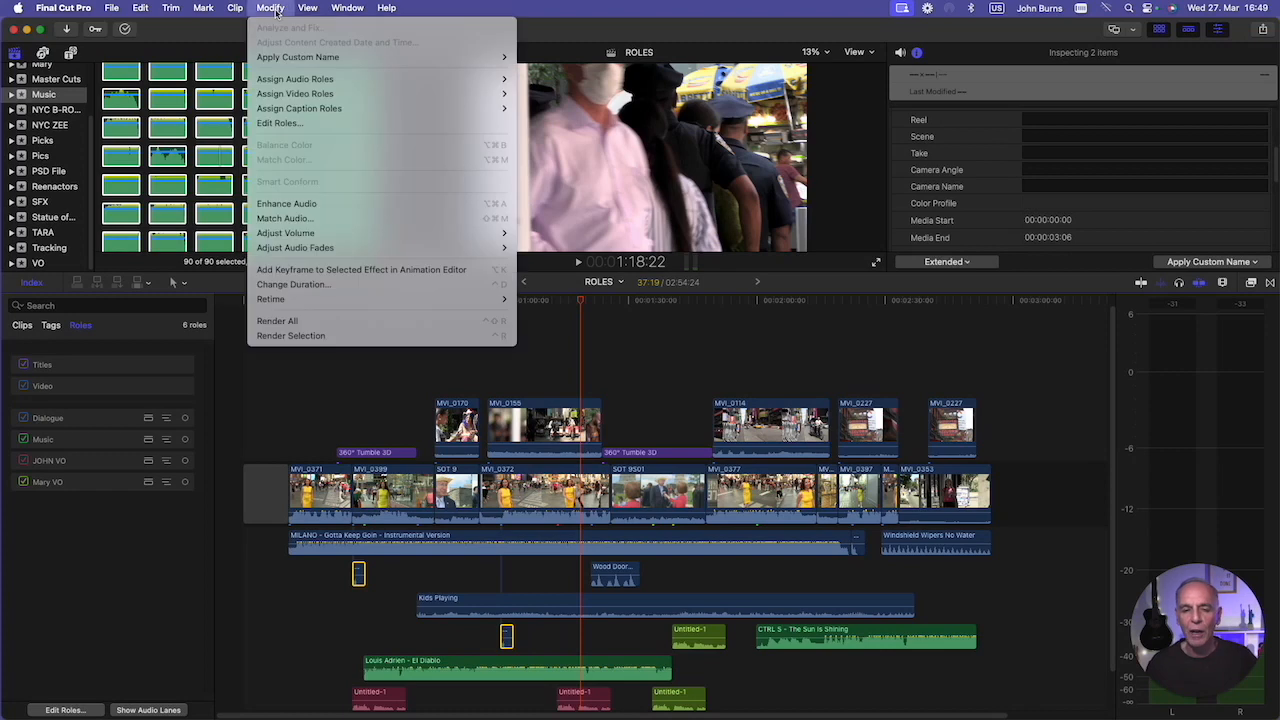
{"action": "left_click", "coordinate": [566, 126]}
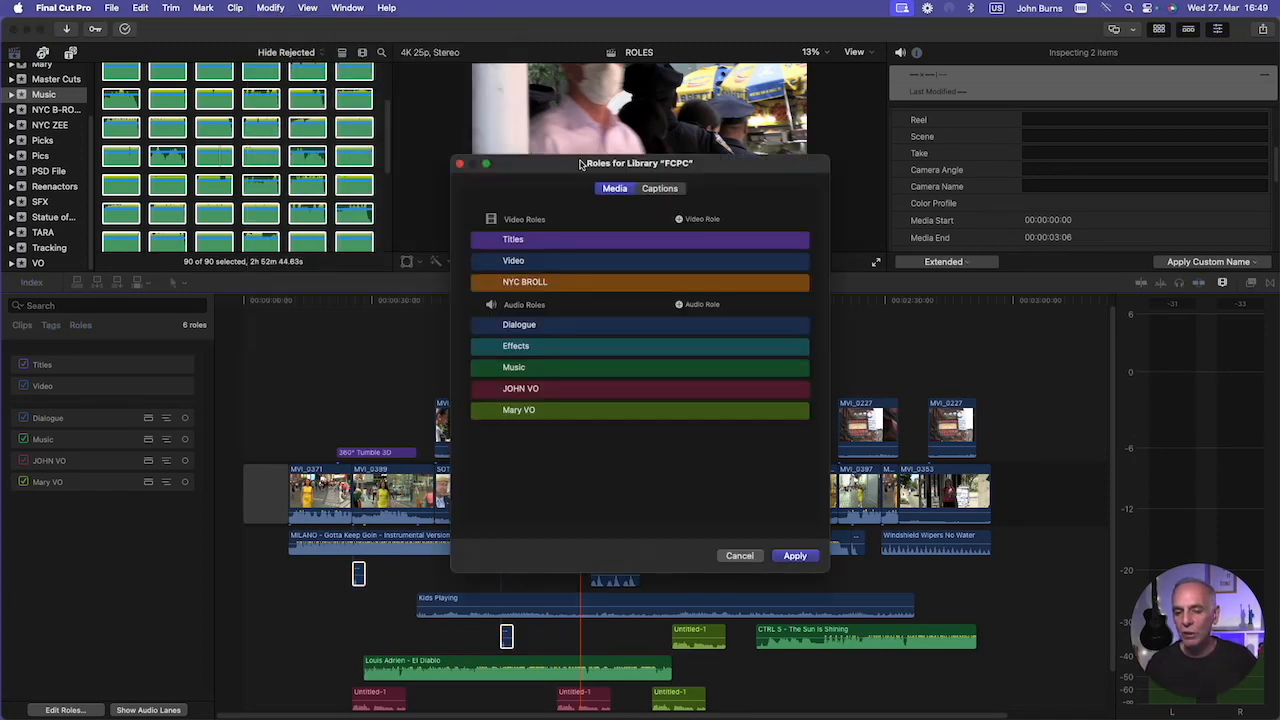
{"action": "left_click", "coordinate": [680, 305]}
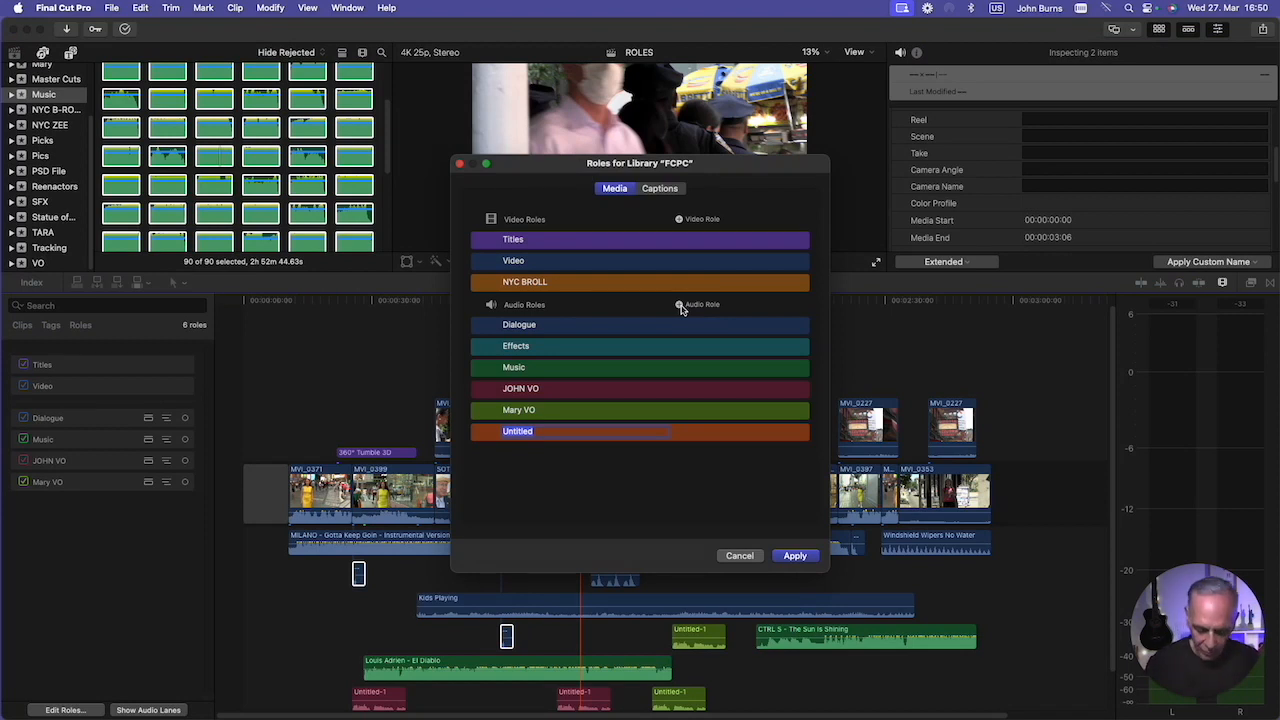
{"action": "type", "text": "SFX"}
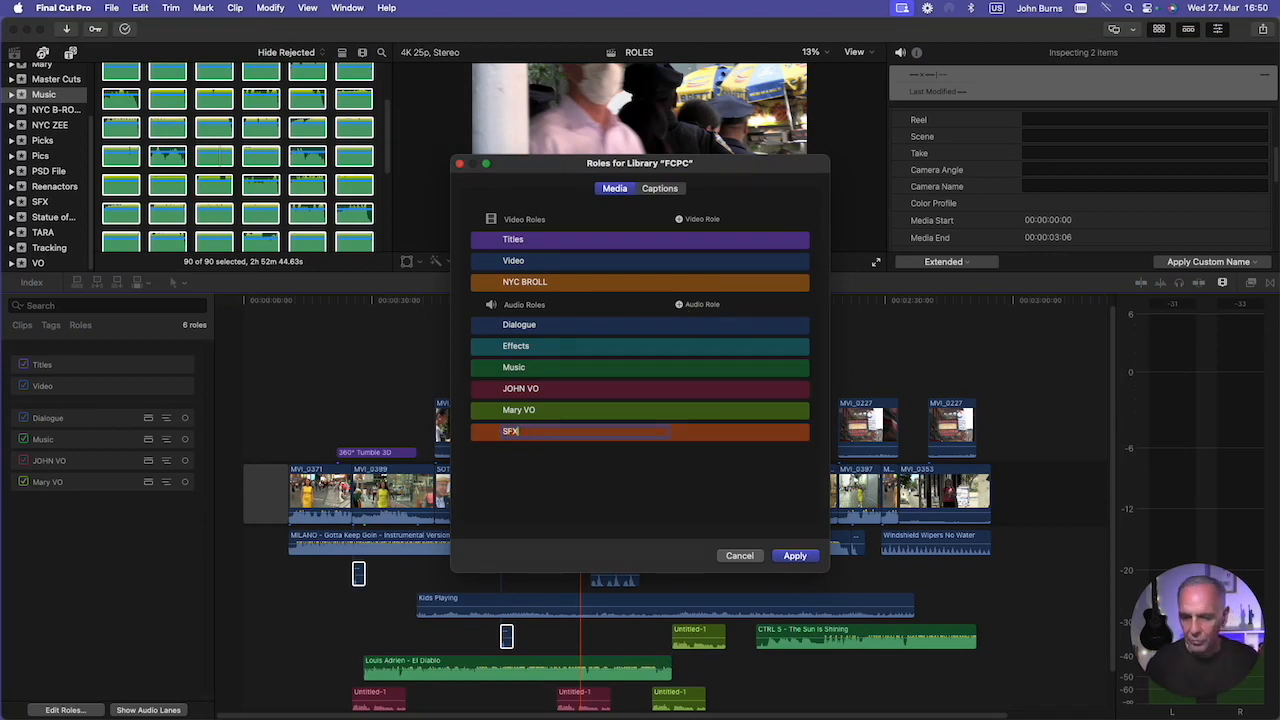
{"action": "left_click", "coordinate": [800, 558]}
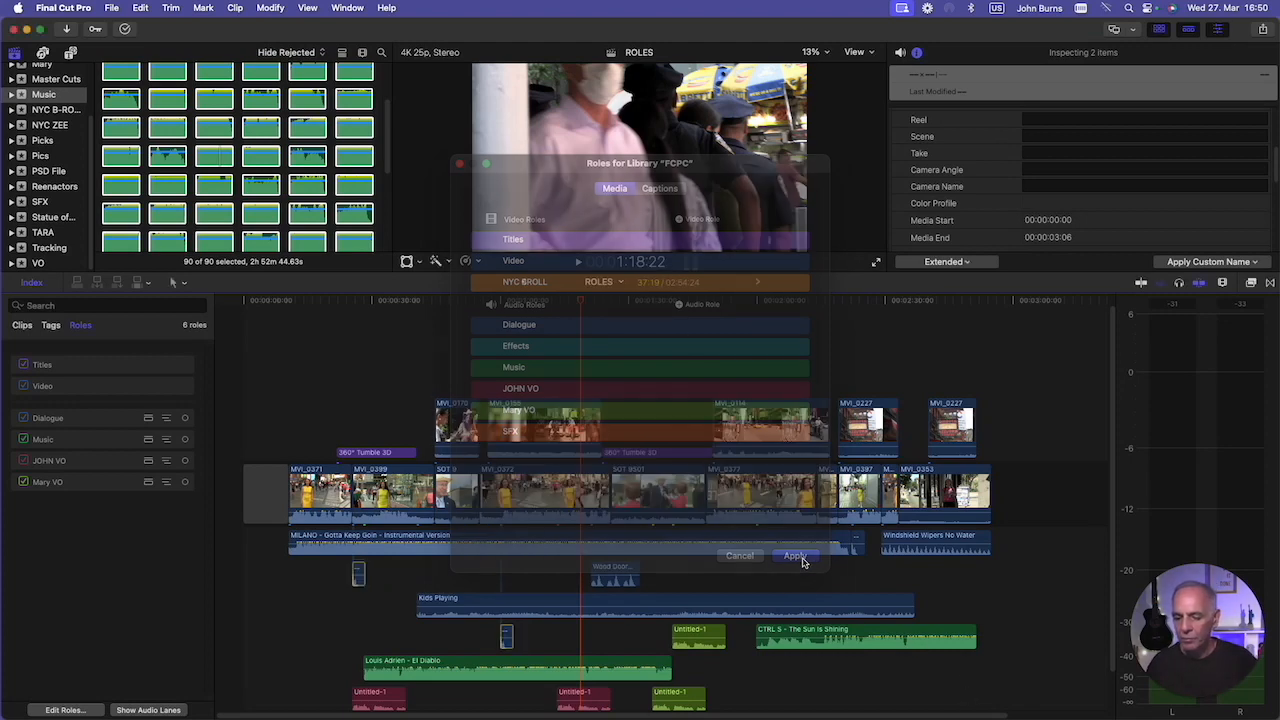
- Assign the SFX audio role to the two selected short effect clips
{"action": "left_click", "coordinate": [270, 7]}
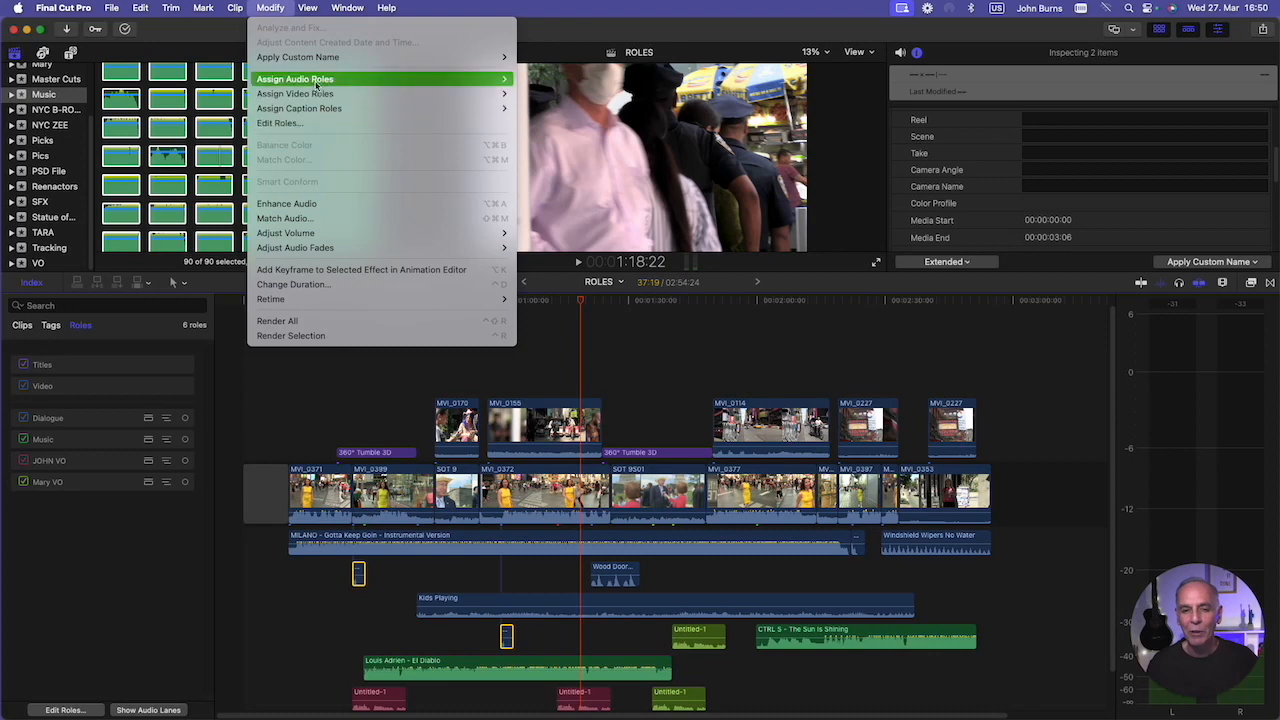
{"action": "mouse_move", "coordinate": [316, 82]}
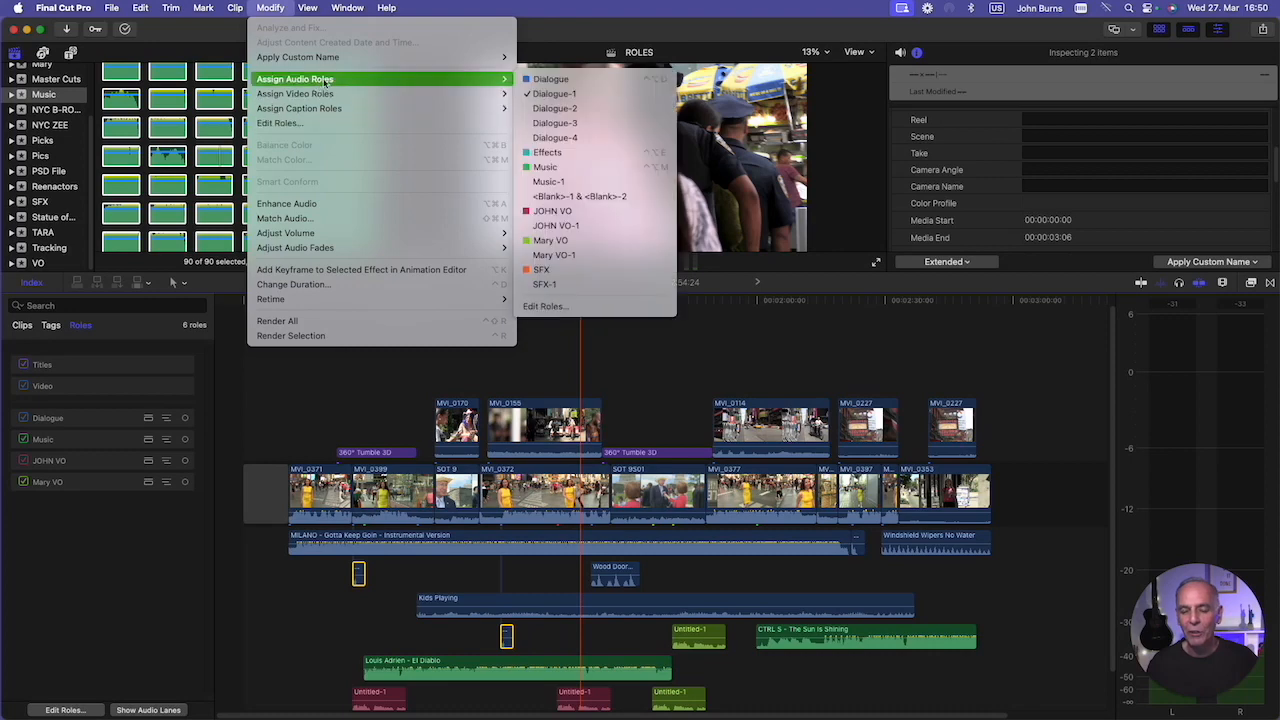
{"action": "left_click", "coordinate": [553, 274]}
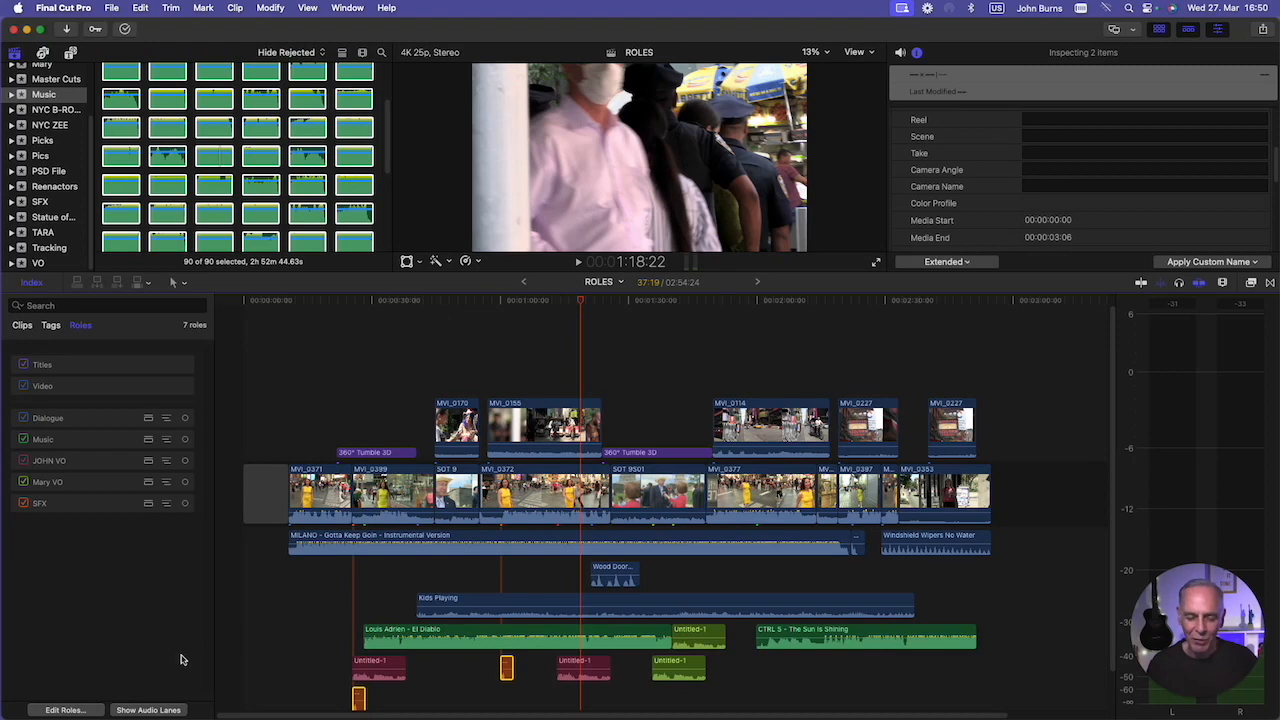
- Show the audio lanes in the timeline and assign the SFX-1 audio subrole to the Kids Playing clip
{"action": "left_click", "coordinate": [153, 710]}
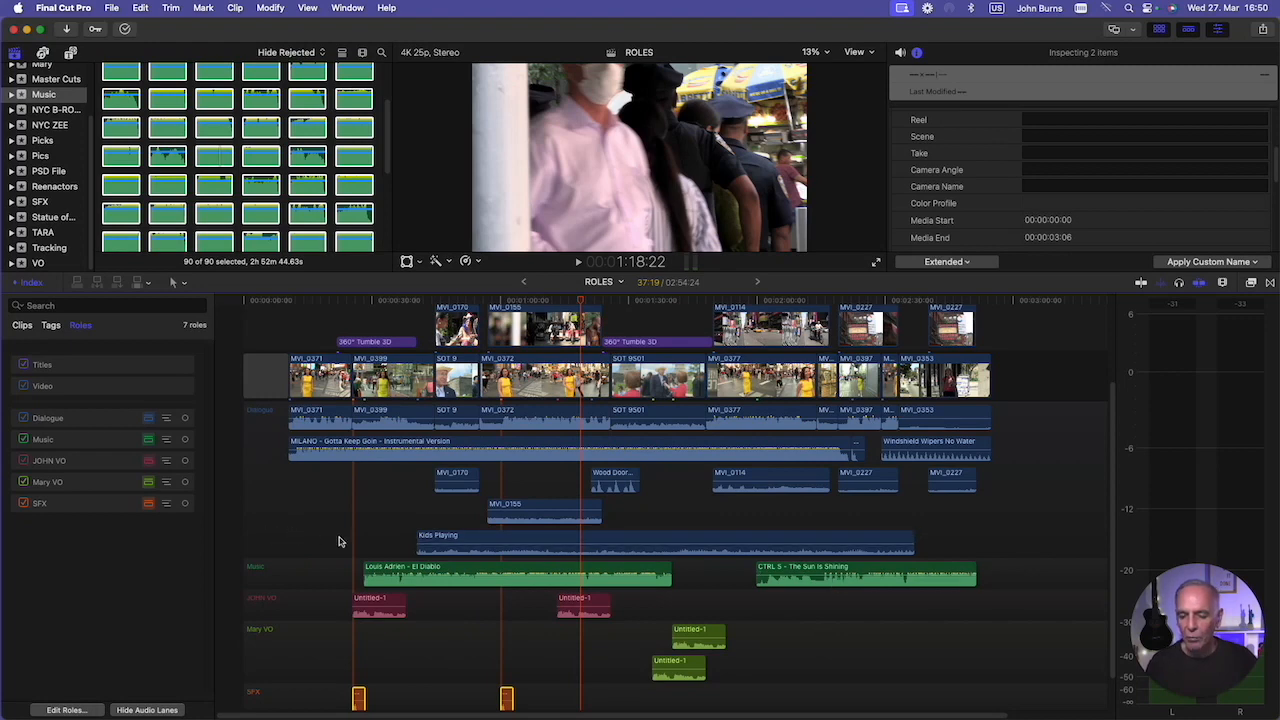
{"action": "left_click", "coordinate": [520, 543]}
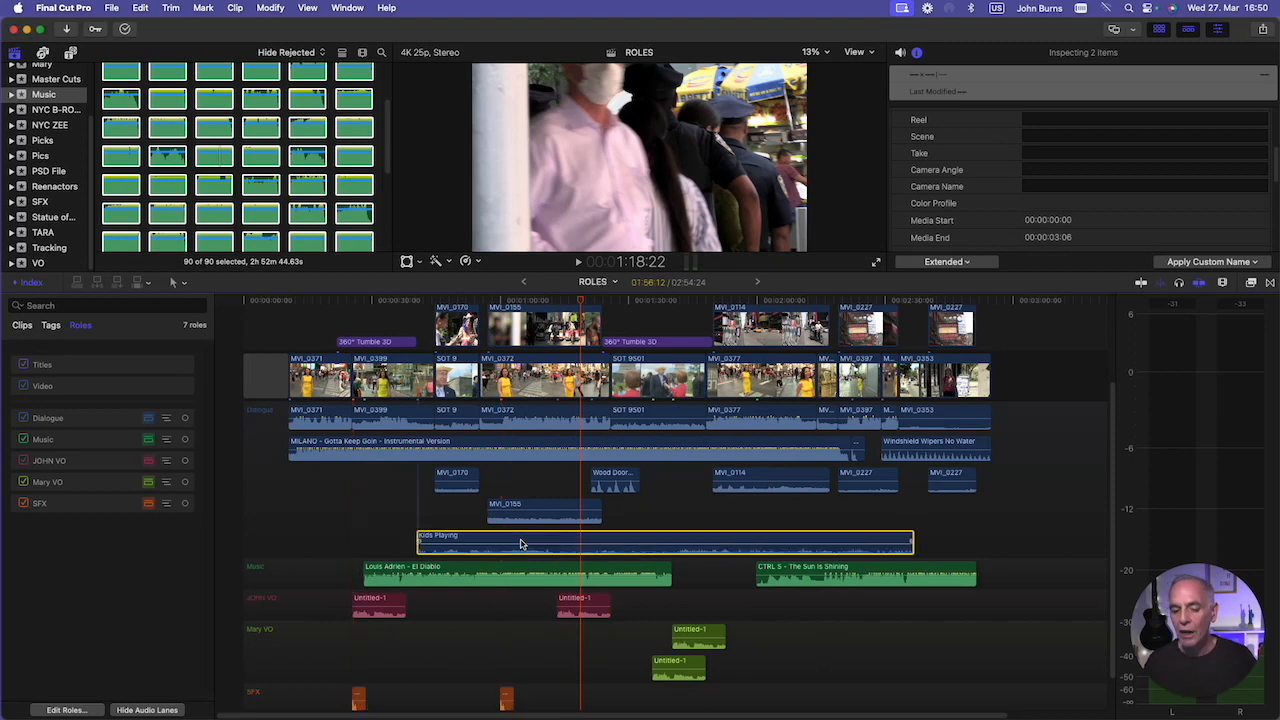
{"action": "left_click", "coordinate": [272, 9]}
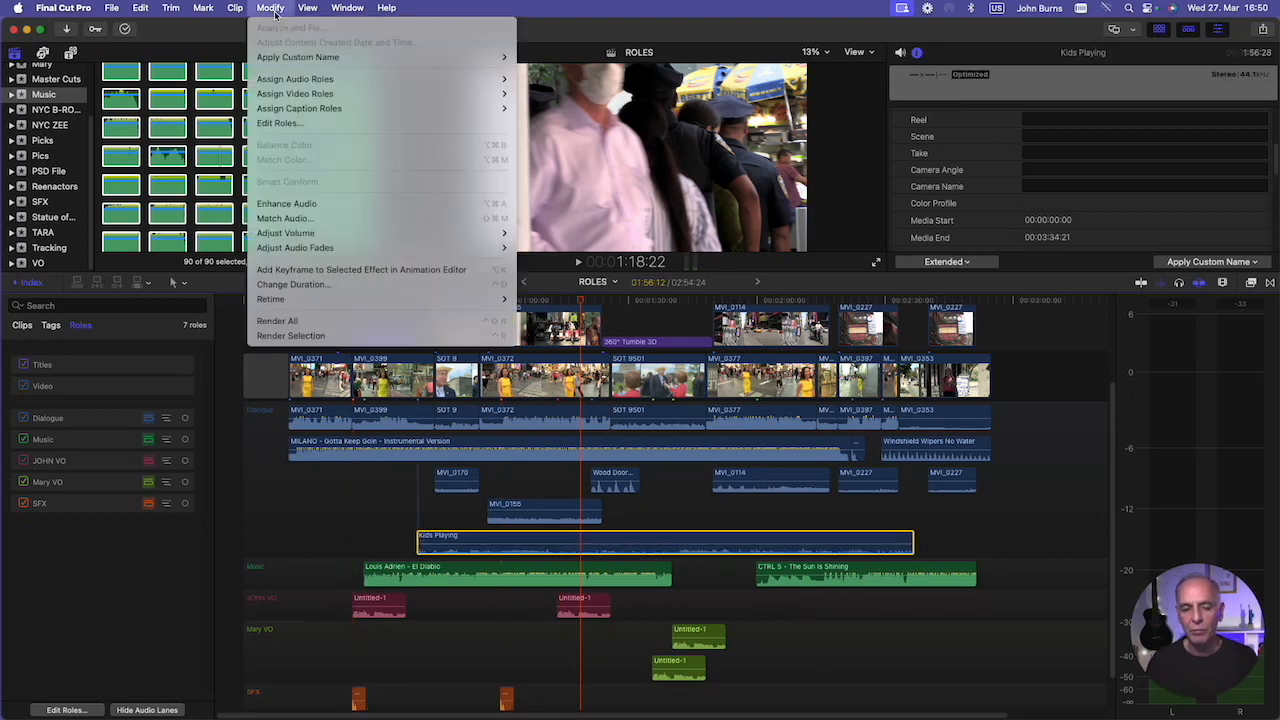
{"action": "mouse_move", "coordinate": [288, 99]}
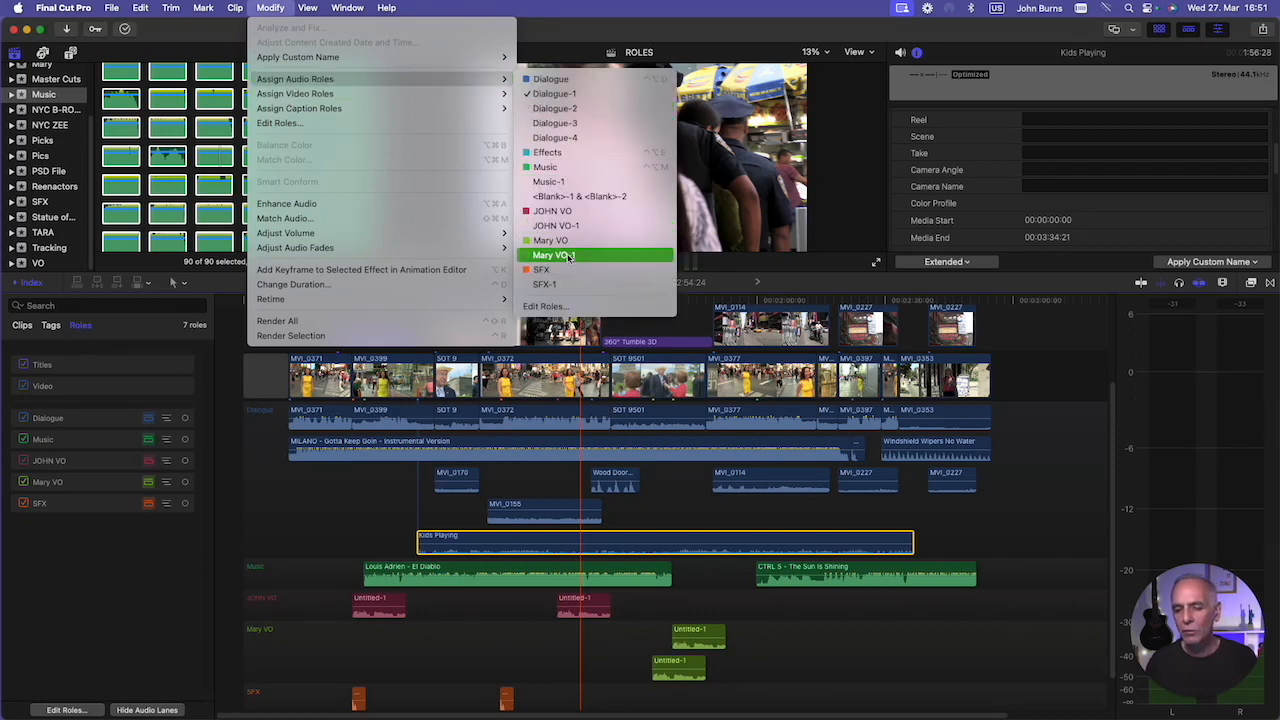
{"action": "left_click", "coordinate": [561, 285]}
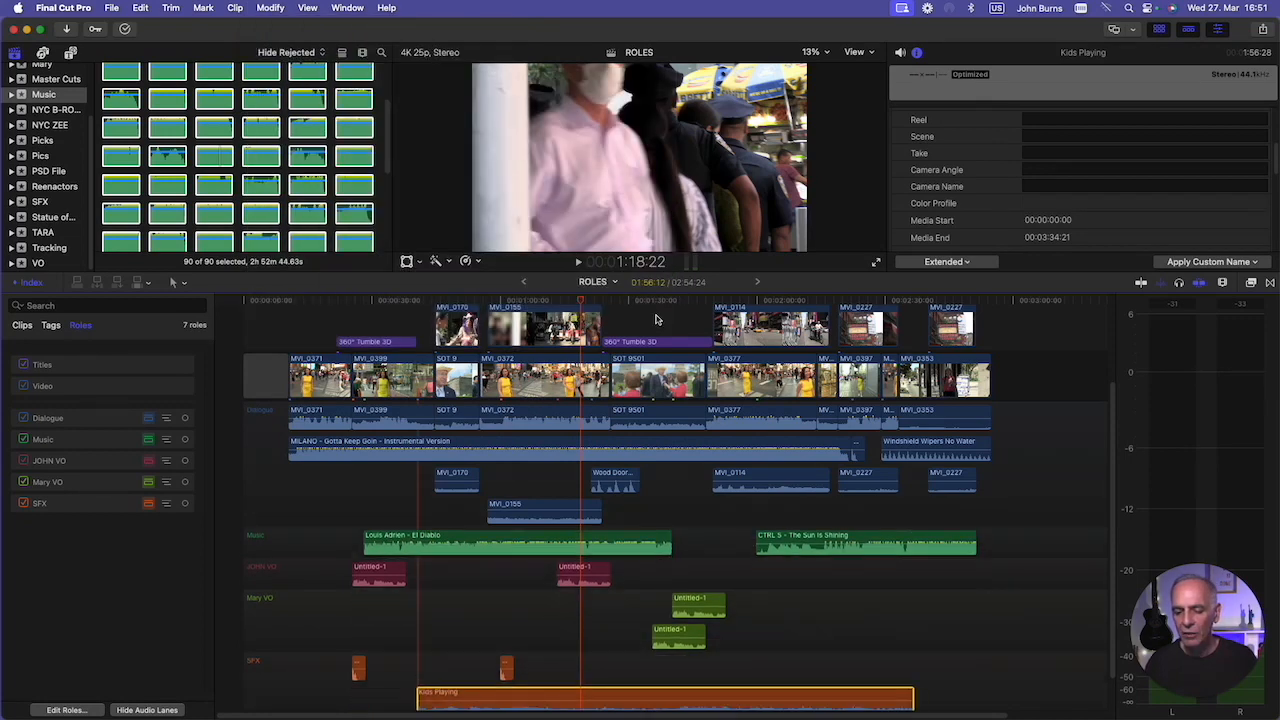
- Turn off the SFX, Music, Video and Titles roles and highlight the Dialogue role in the timeline, keeping Dialogue and both VO roles on
{"action": "scroll", "coordinate": [745, 645], "scroll_direction": "down", "scroll_amount": 2}
{"action": "scroll", "coordinate": [745, 645], "scroll_direction": "right", "scroll_amount": 1}
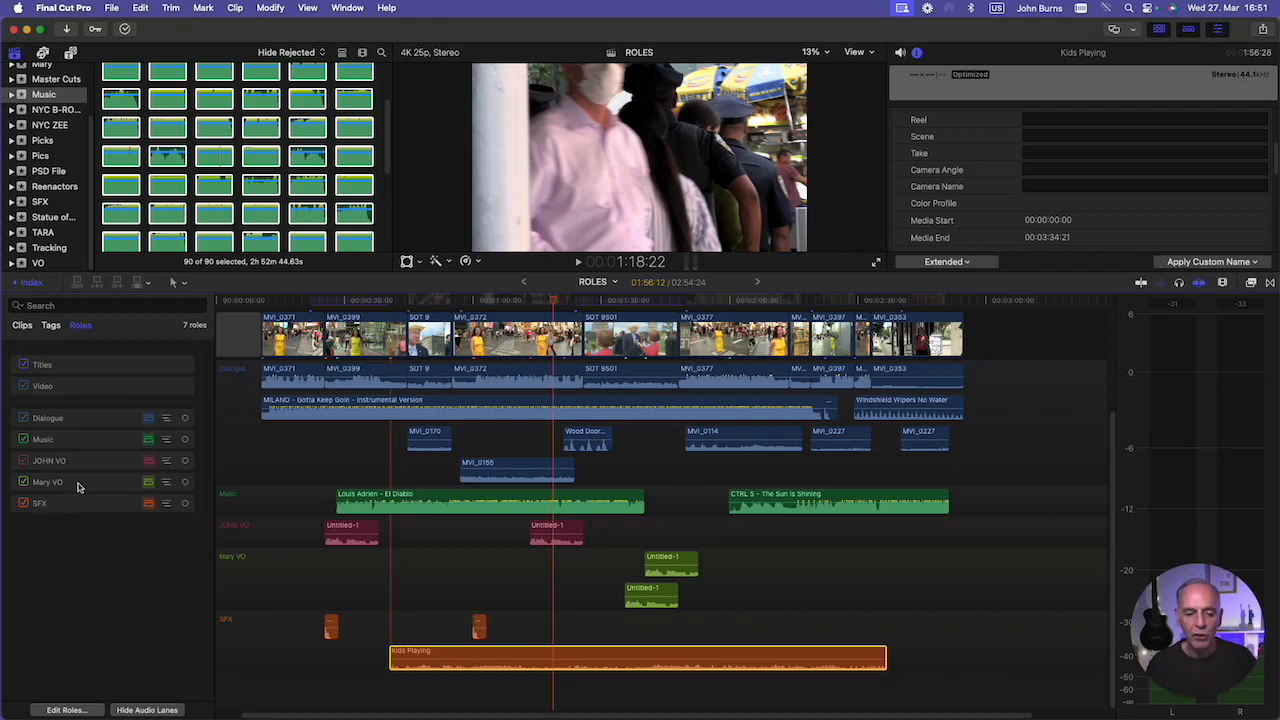
{"action": "left_click", "coordinate": [25, 505]}
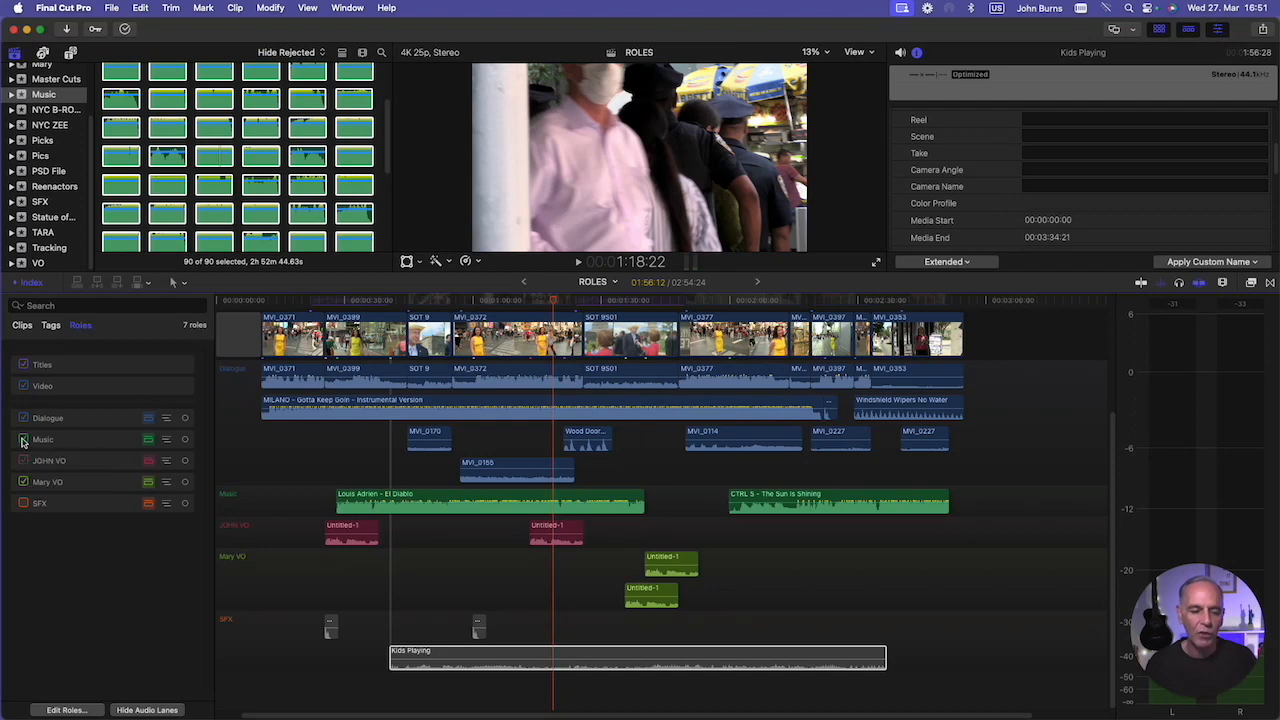
{"action": "left_click", "coordinate": [23, 440]}
{"action": "left_click", "coordinate": [29, 418]}
{"action": "left_click", "coordinate": [25, 389]}
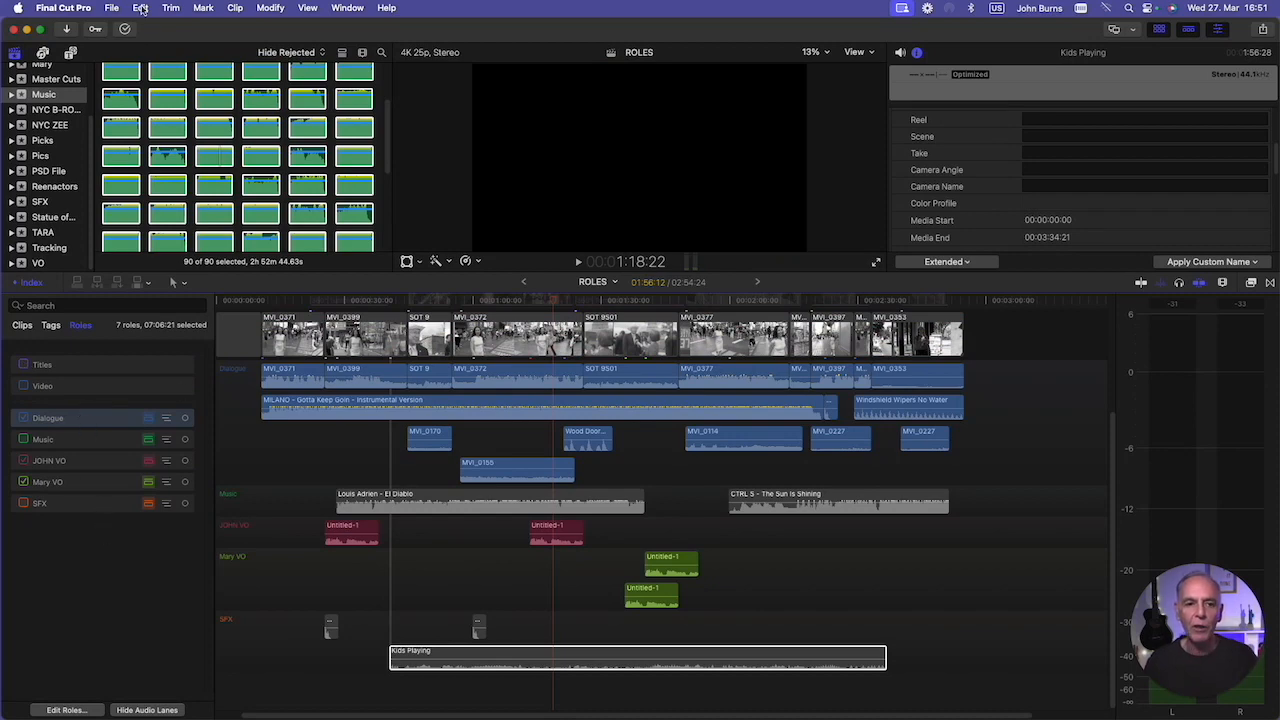
- Open the default file export for the ROLES project, examine which roles it includes, and close it without exporting
{"action": "left_click", "coordinate": [110, 8]}
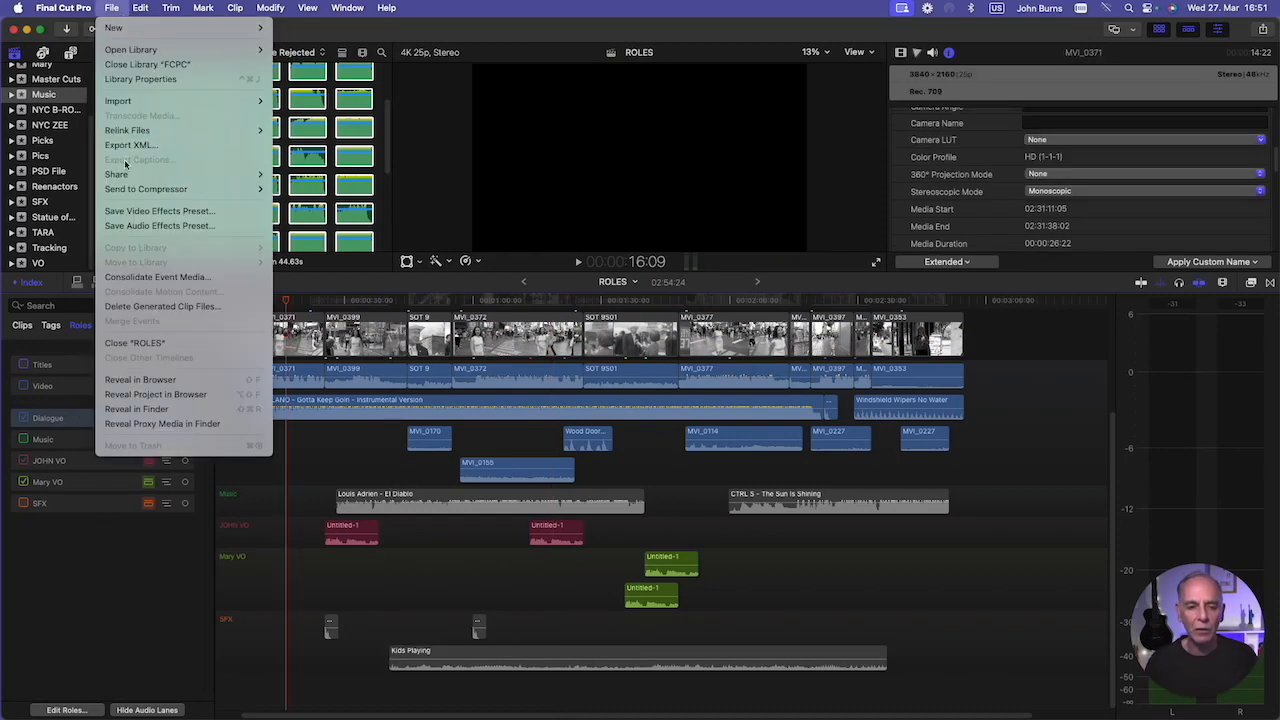
{"action": "mouse_move", "coordinate": [147, 175]}
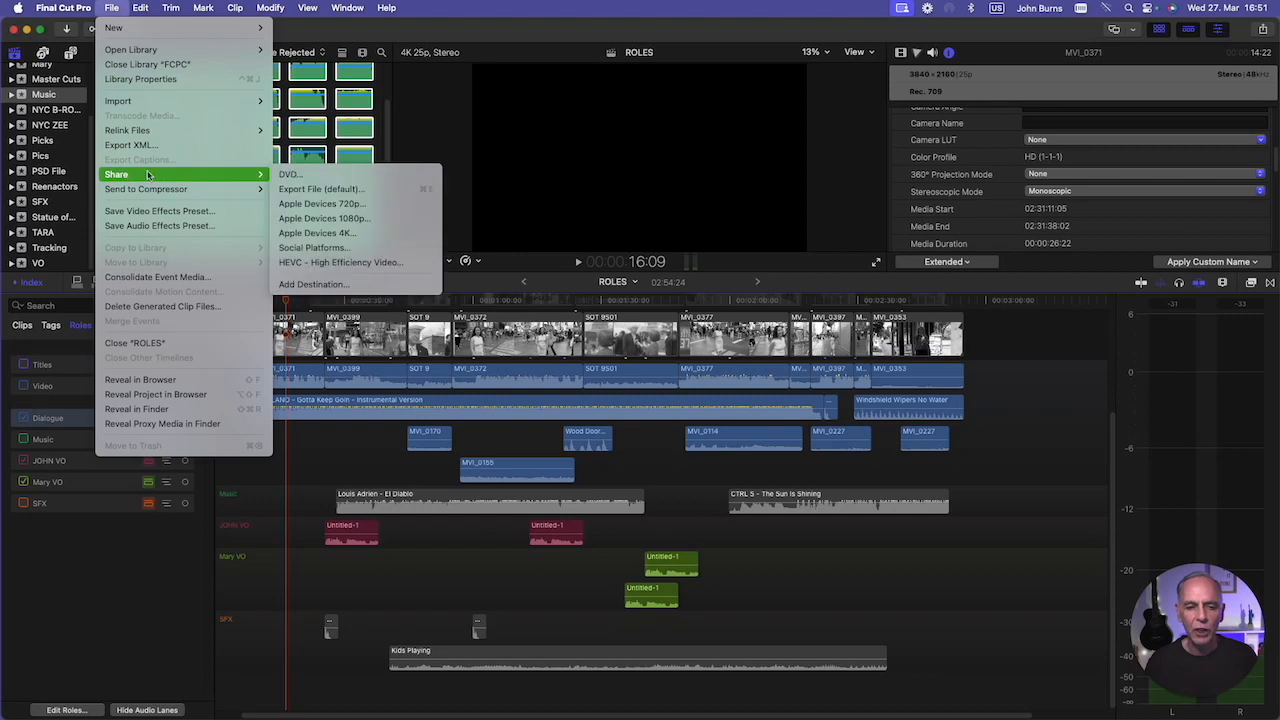
{"action": "left_click", "coordinate": [308, 195]}
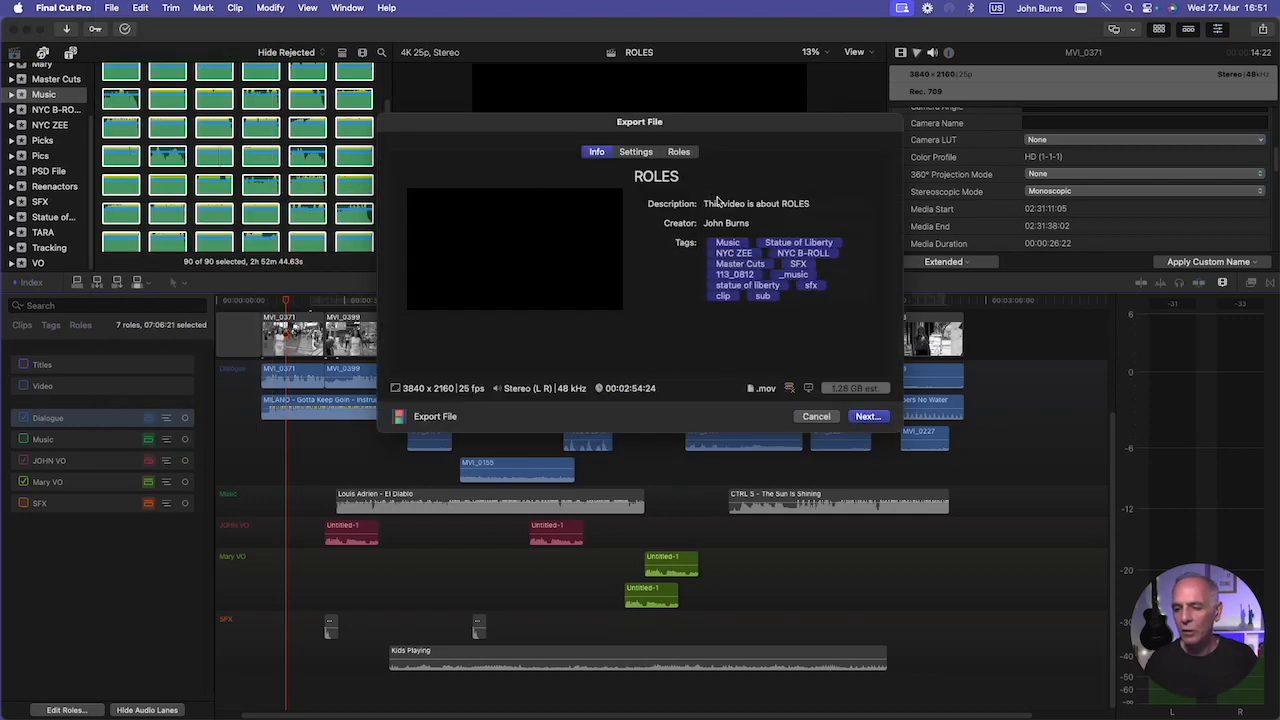
{"action": "left_click", "coordinate": [679, 151]}
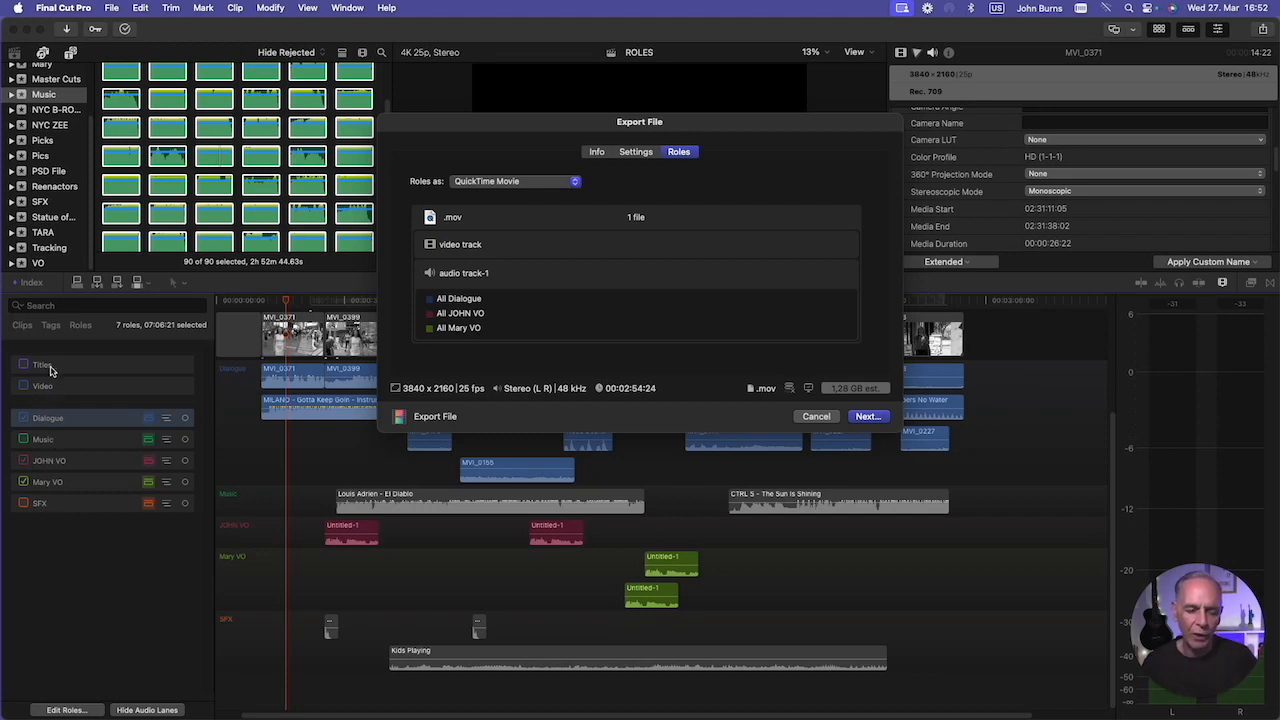
{"action": "left_click", "coordinate": [816, 416]}
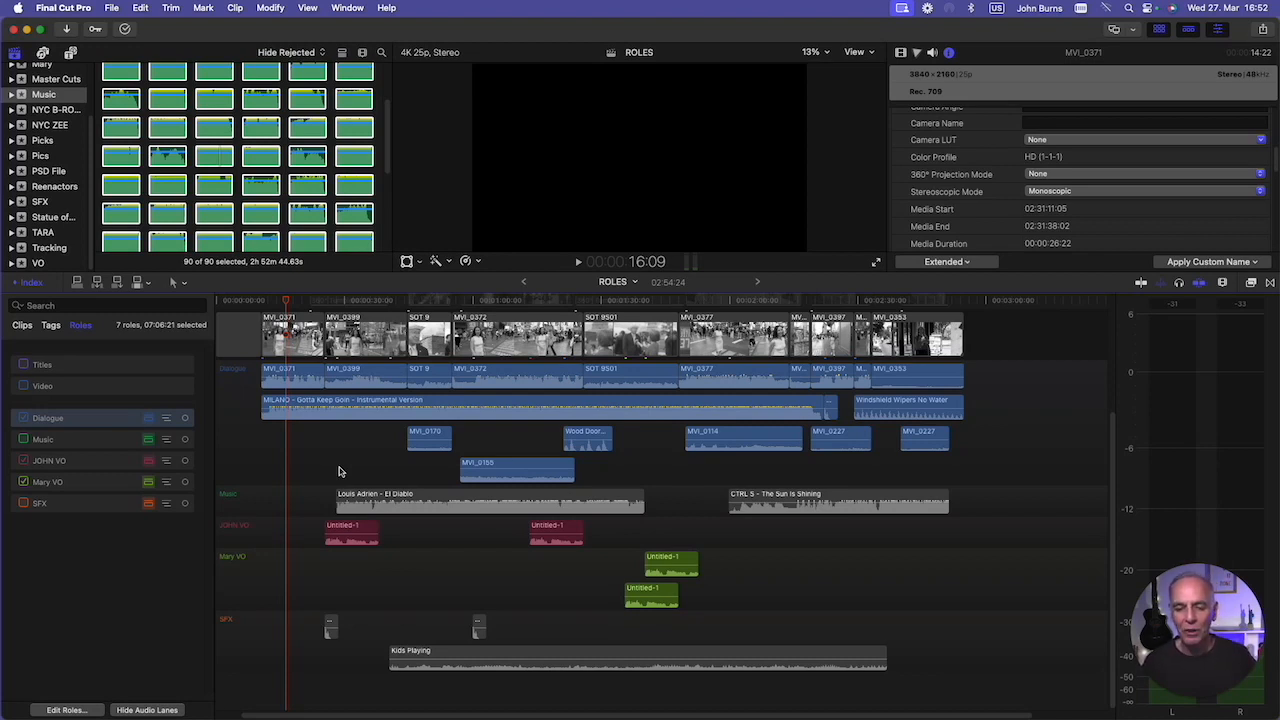
- Hide the audio lanes and add Royal Wedding Fanfare BRASS ONLY from the Music event beneath the CTRL S - The Sun Is Shining clip
{"action": "scroll", "coordinate": [339, 472], "scroll_direction": "left", "scroll_amount": 1}
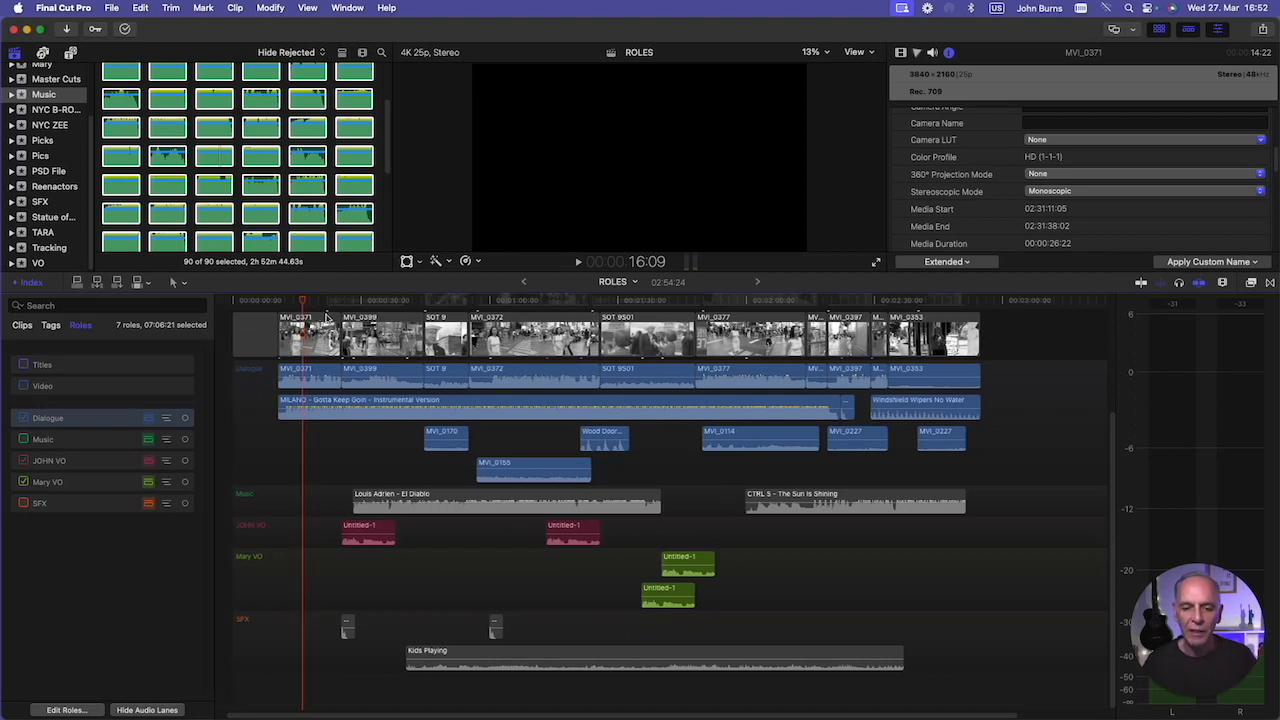
{"action": "left_click", "coordinate": [160, 710]}
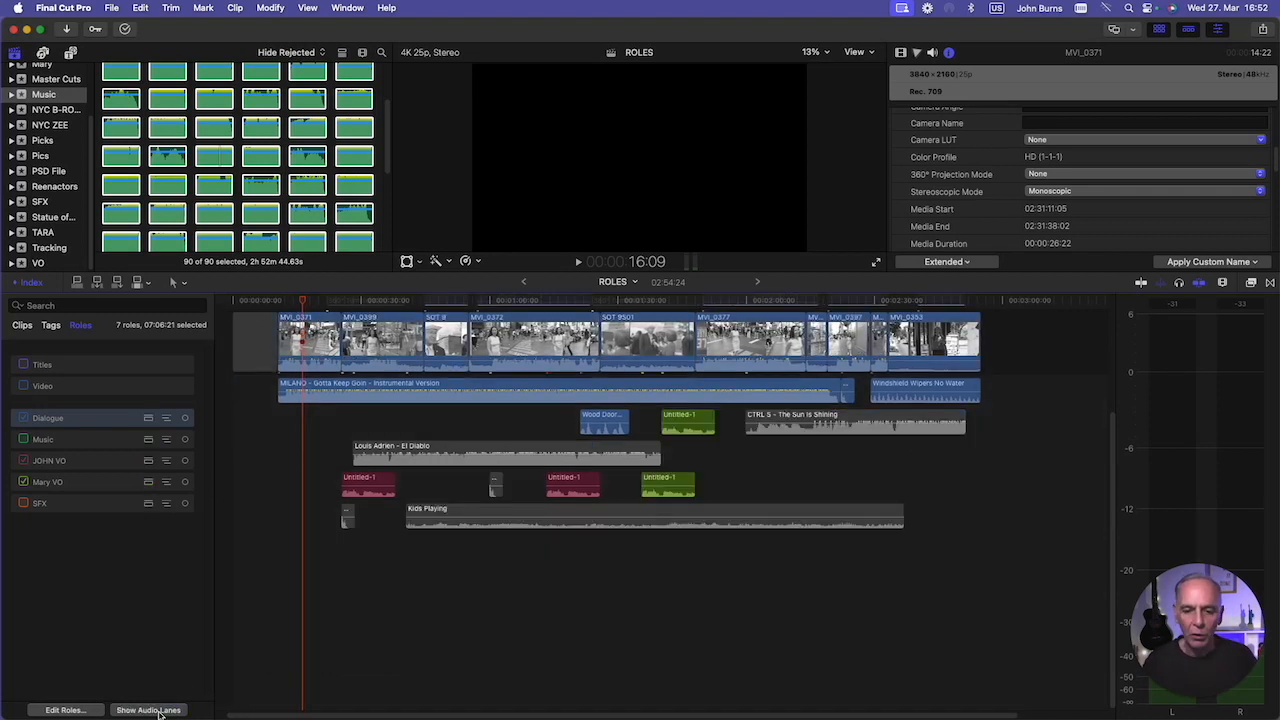
{"action": "left_click", "coordinate": [256, 190]}
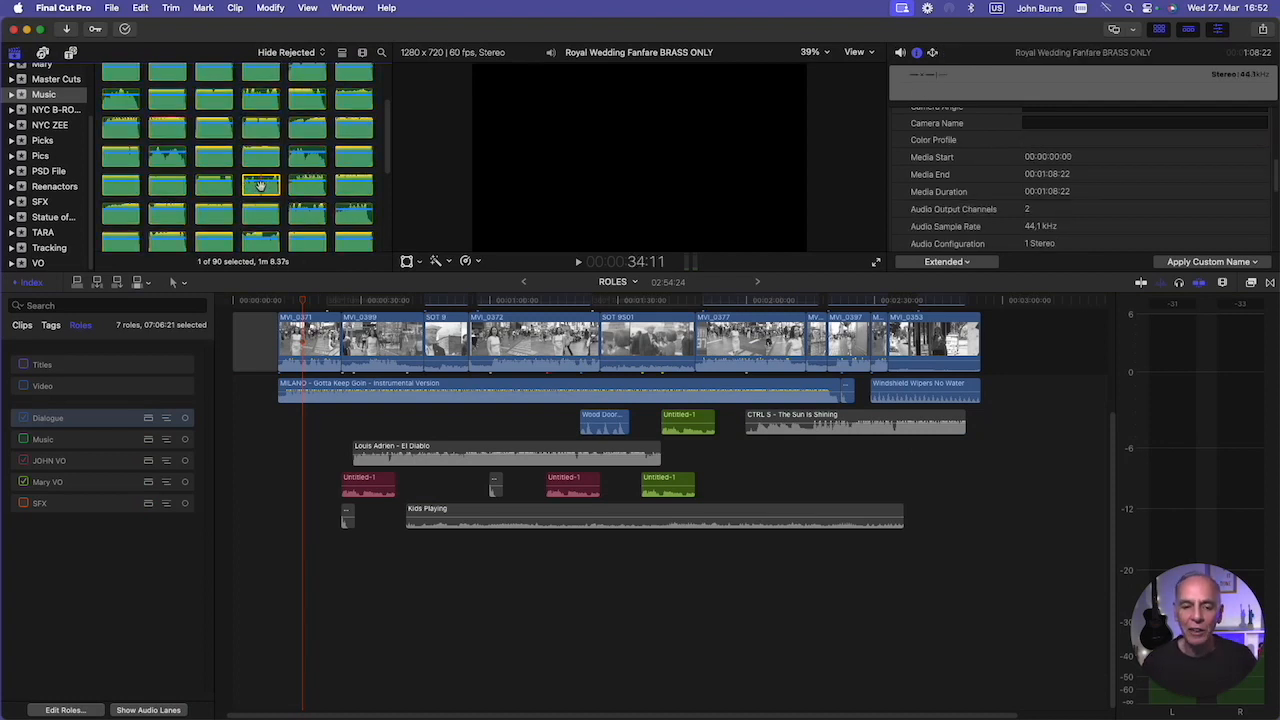
{"action": "left_click_drag", "start_coordinate": [260, 185], "coordinate": [857, 518]}
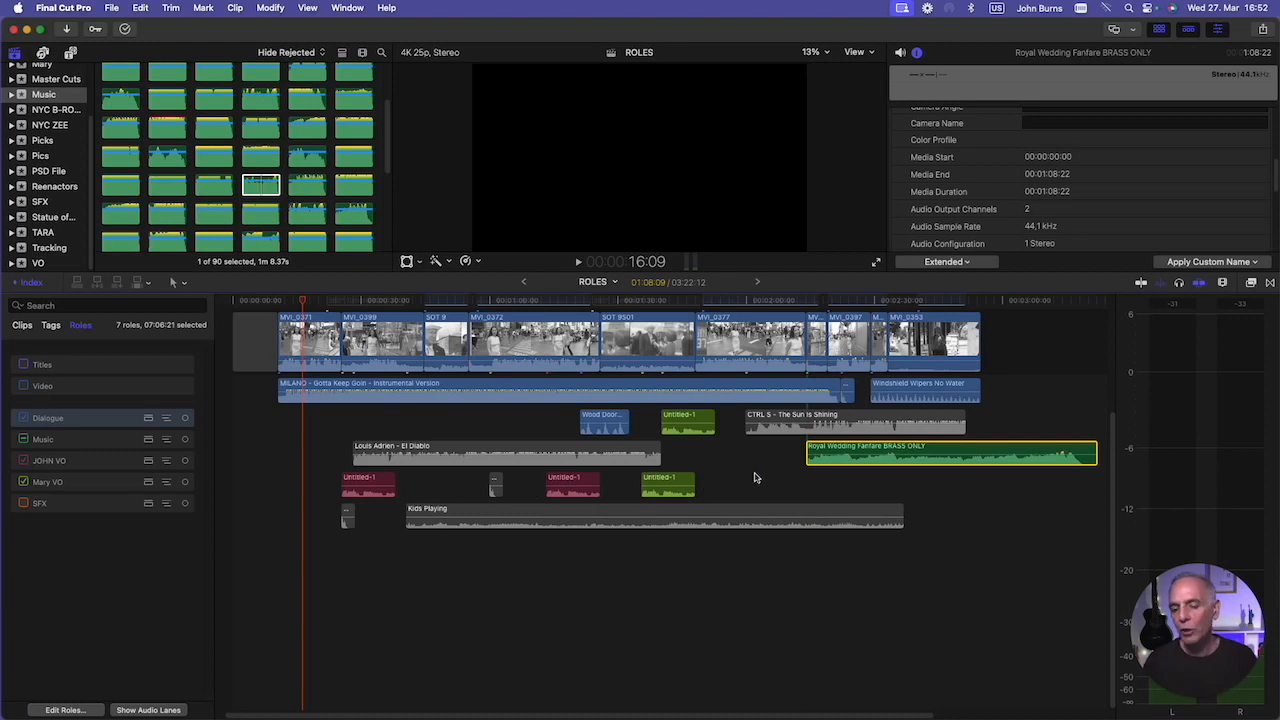